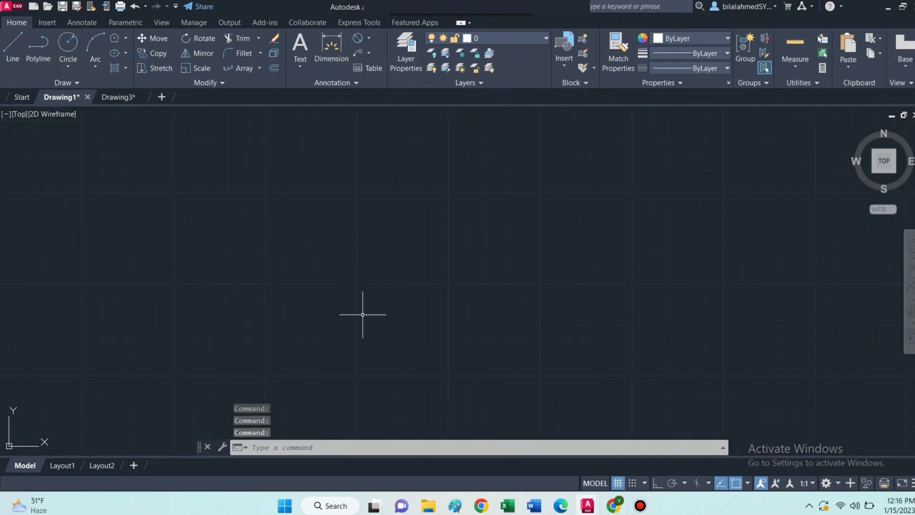
Step: Draw the outer circle of diameter 7 at the plate's centre point
{"action": "key", "text": "Escape"}
{"action": "type", "text": "c"}
{"action": "key", "text": "Return"}
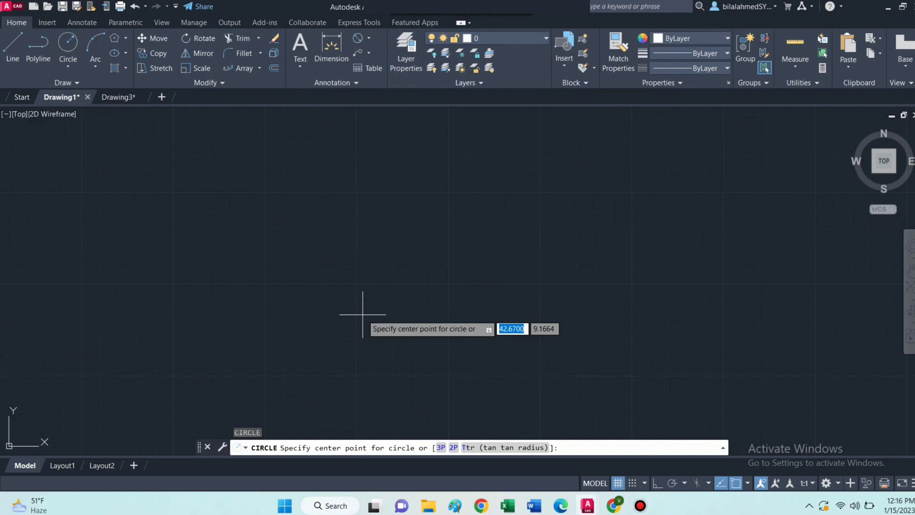
{"action": "left_click", "coordinate": [384, 258]}
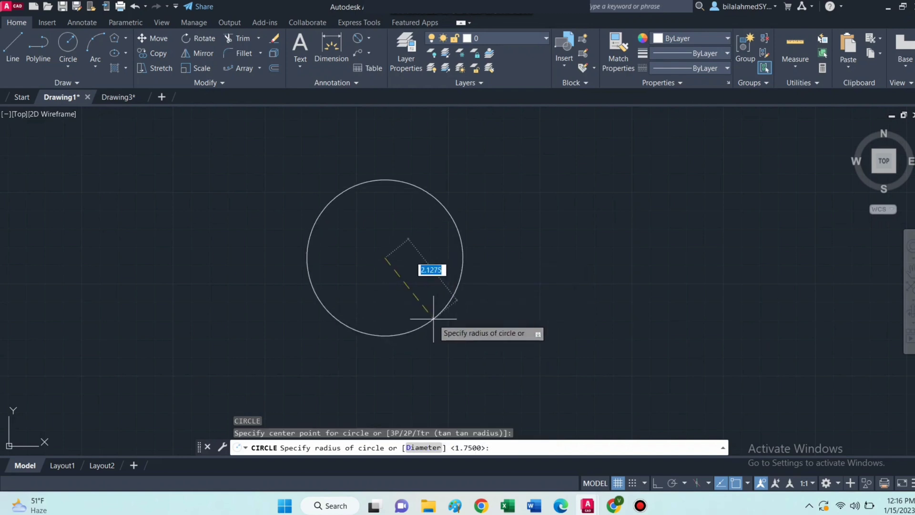
{"action": "type", "text": "d"}
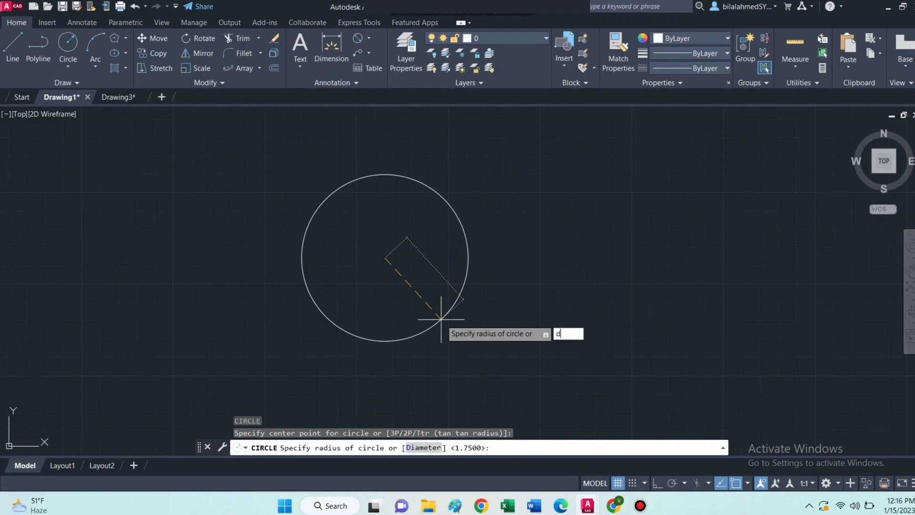
{"action": "key", "text": "Return"}
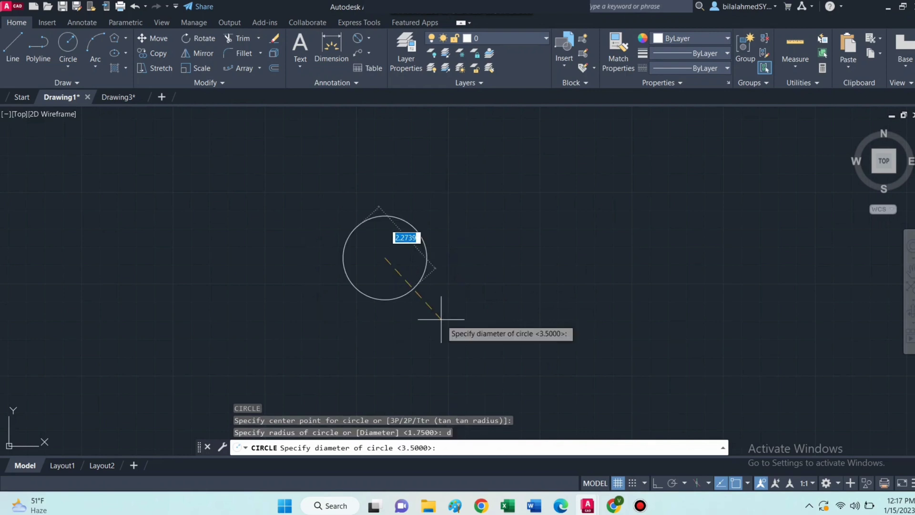
{"action": "type", "text": "7"}
{"action": "key", "text": "Return"}
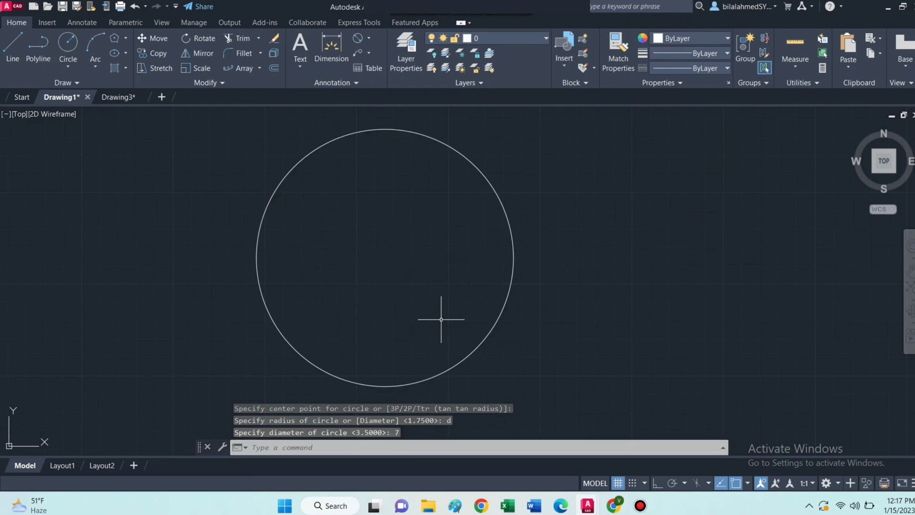
{"action": "type", "text": "c"}
Step: Add concentric circles of diameter 6.5 and 6 on the same centre
{"action": "key", "text": "Return"}
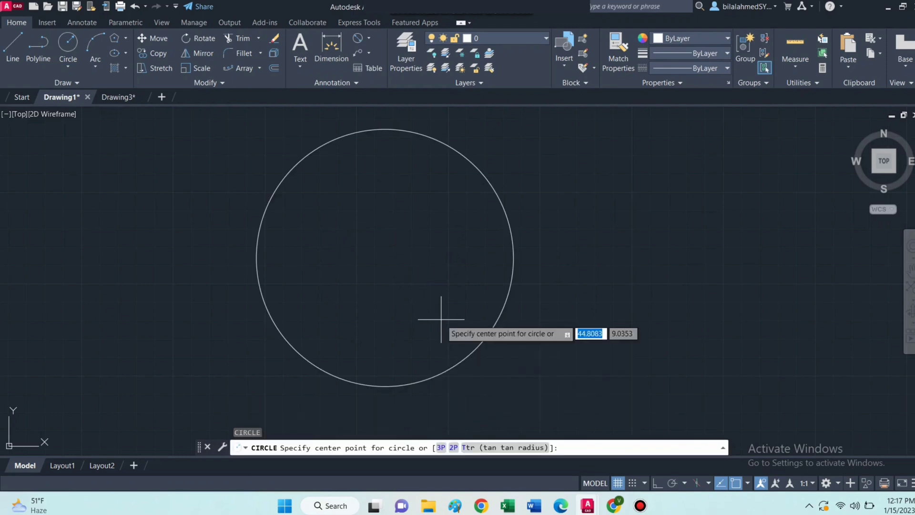
{"action": "left_click", "coordinate": [385, 254]}
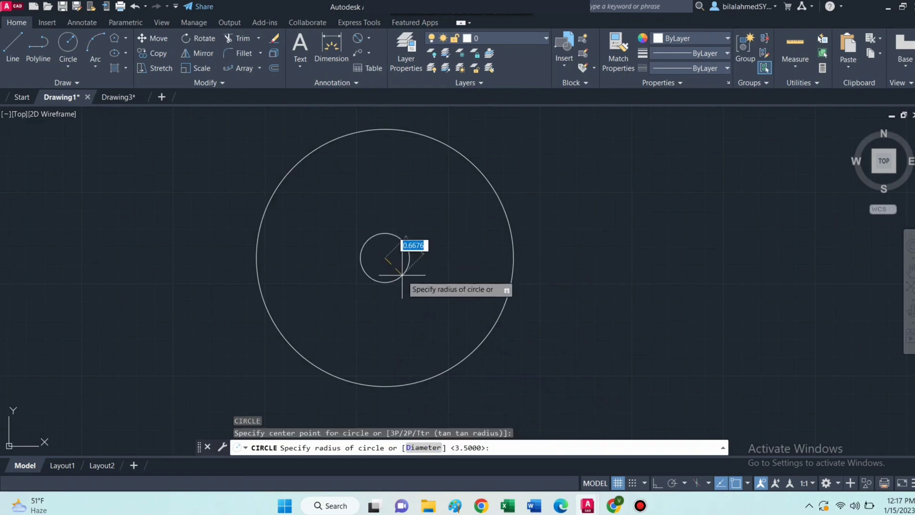
{"action": "type", "text": "d"}
{"action": "key", "text": "Return"}
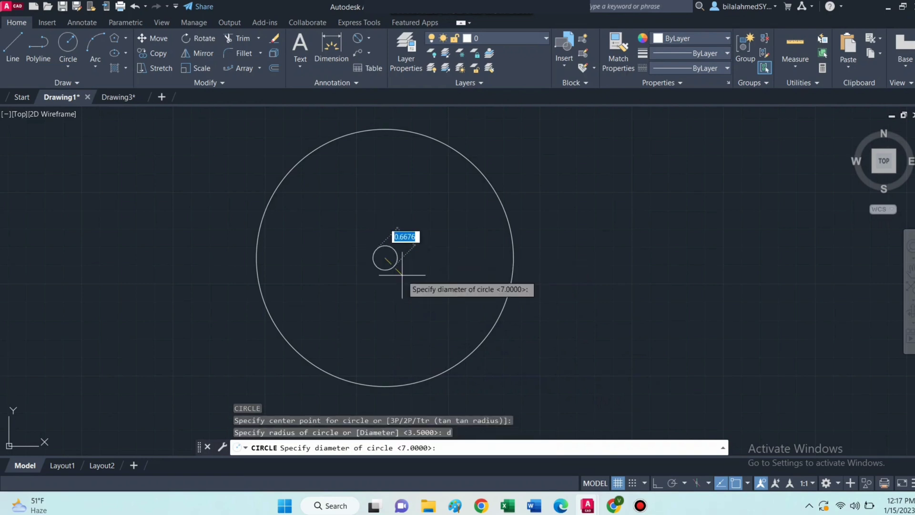
{"action": "type", "text": "6."}
{"action": "type", "text": "5"}
{"action": "key", "text": "Return"}
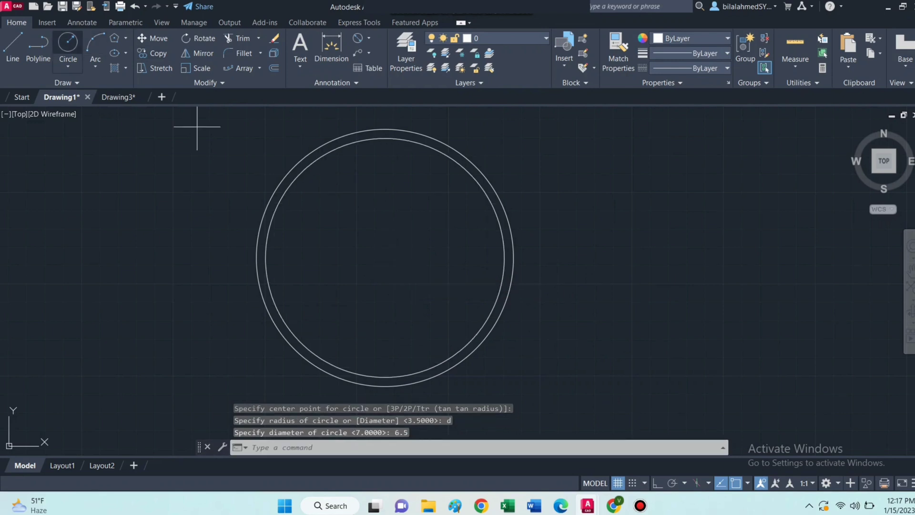
{"action": "key", "text": "Return"}
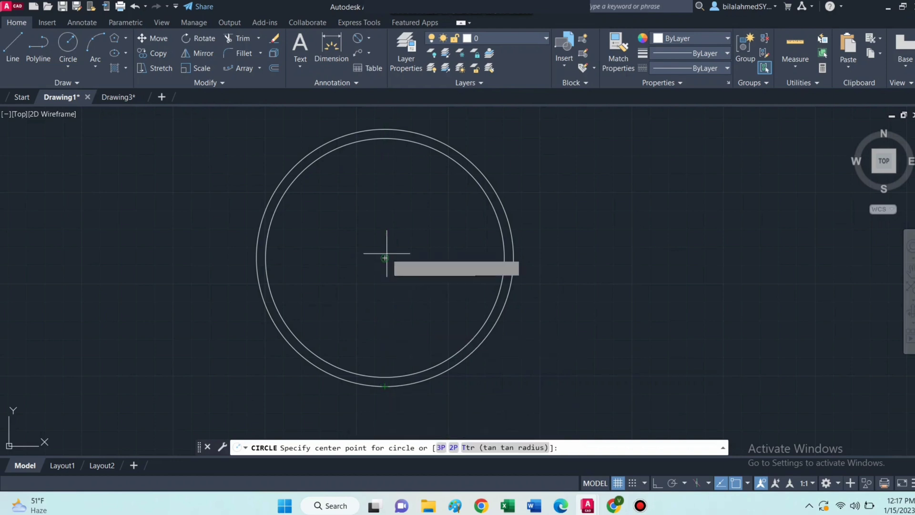
{"action": "left_click", "coordinate": [384, 258]}
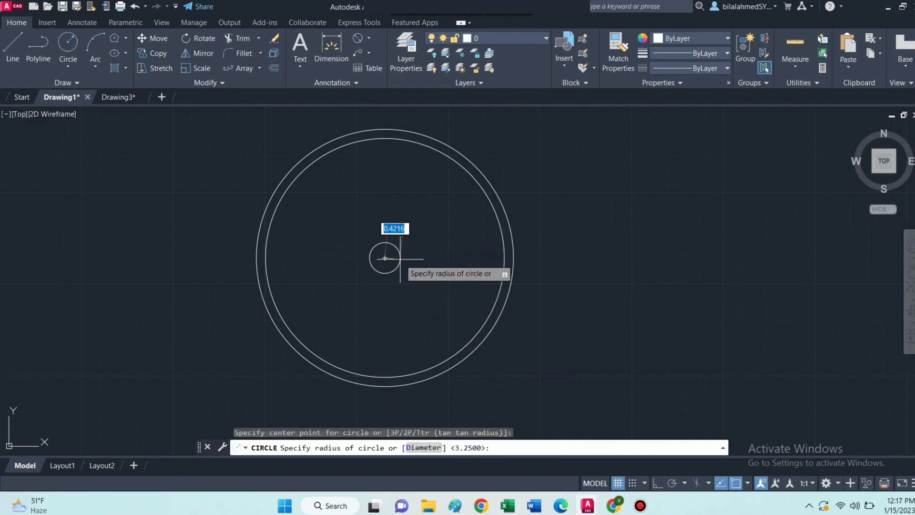
{"action": "type", "text": "d"}
{"action": "key", "text": "Return"}
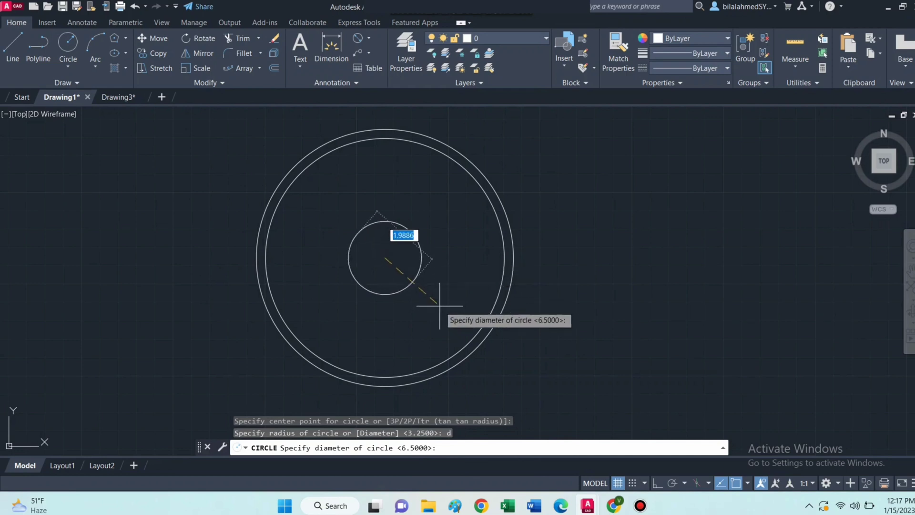
{"action": "type", "text": "6"}
{"action": "key", "text": "Return"}
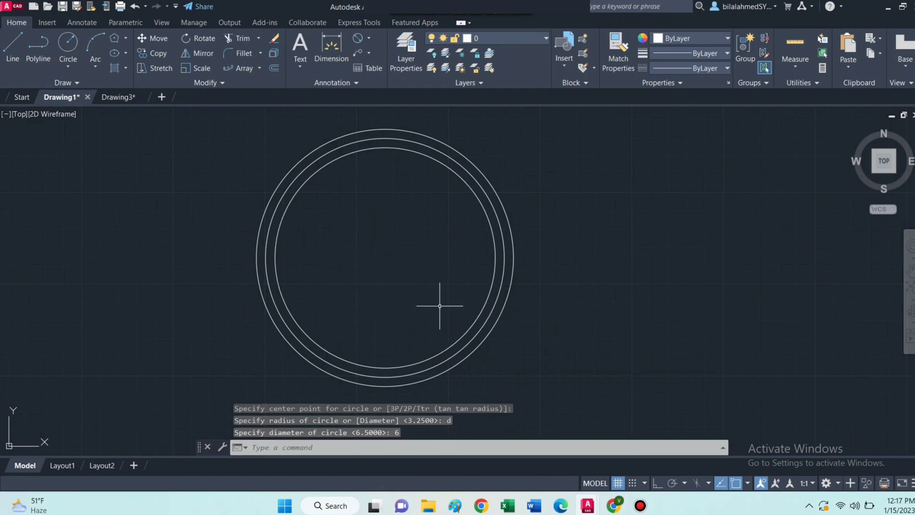
{"action": "type", "text": "c"}
Step: Add concentric circles of diameter 5 and 3.5 on the shared centre
{"action": "key", "text": "Return"}
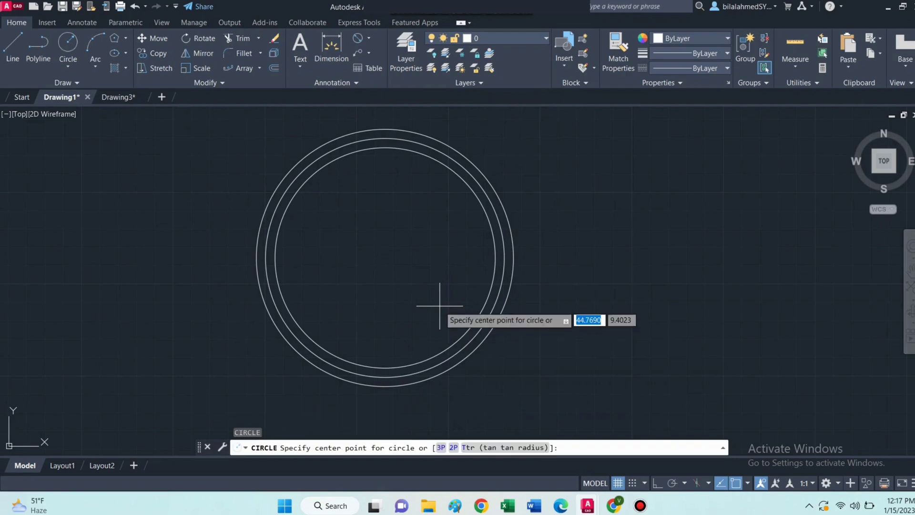
{"action": "left_click", "coordinate": [385, 257]}
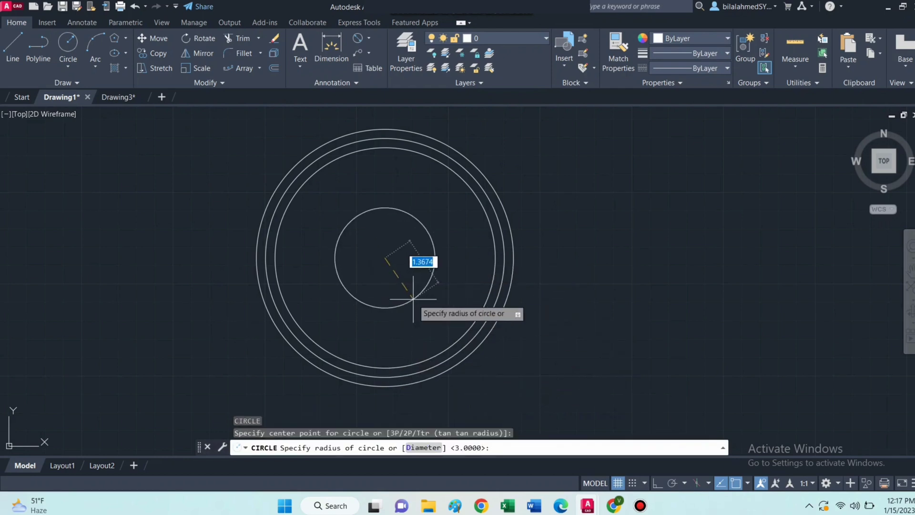
{"action": "type", "text": "d"}
{"action": "key", "text": "Return"}
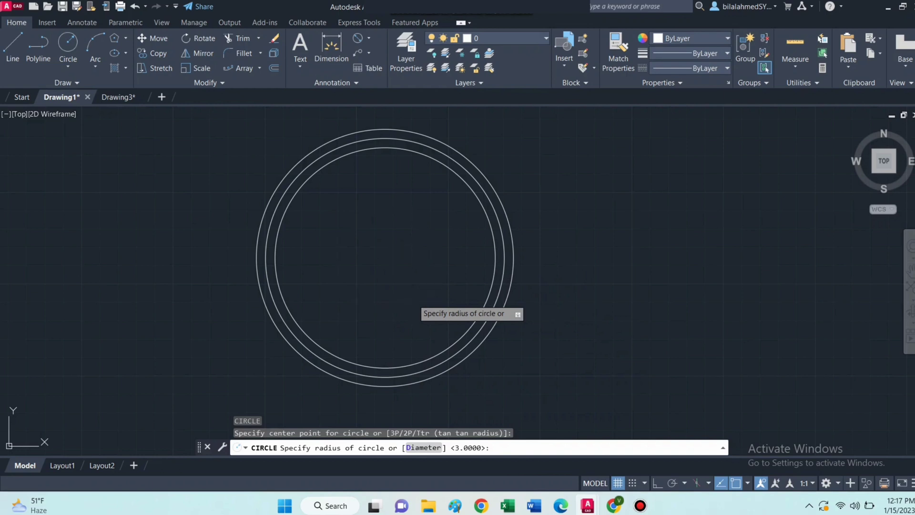
{"action": "type", "text": "5"}
{"action": "type", "text": "d"}
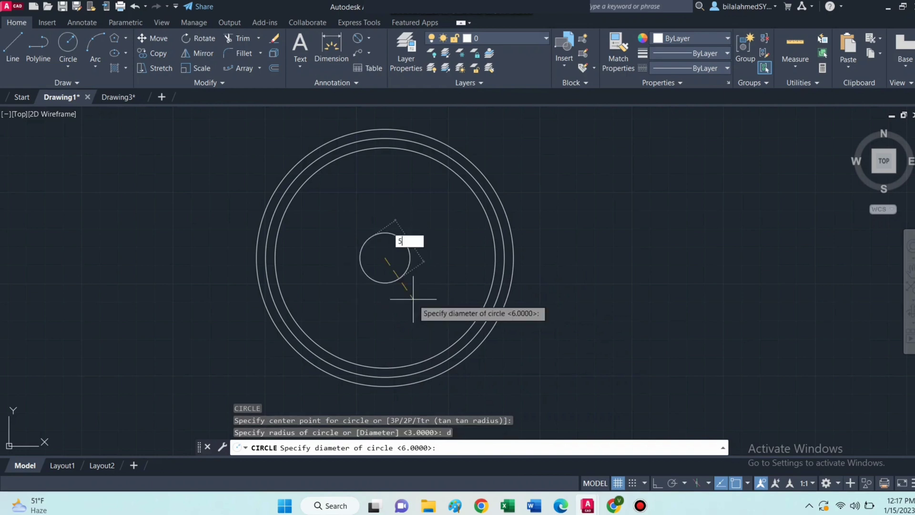
{"action": "key", "text": "Return"}
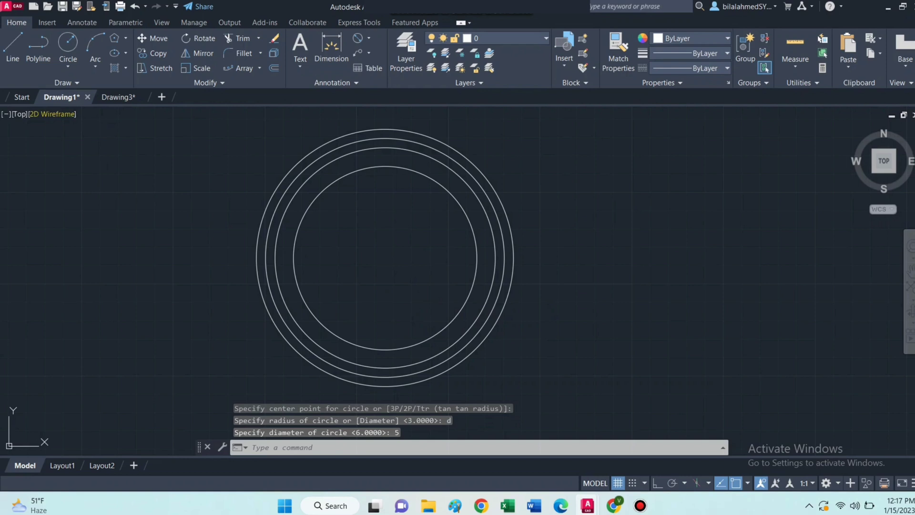
{"action": "key", "text": "Return"}
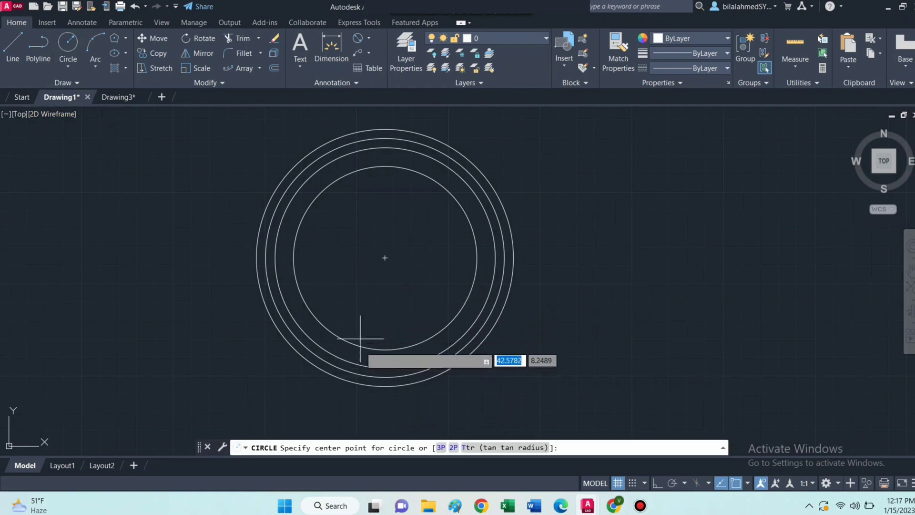
{"action": "left_click", "coordinate": [385, 258]}
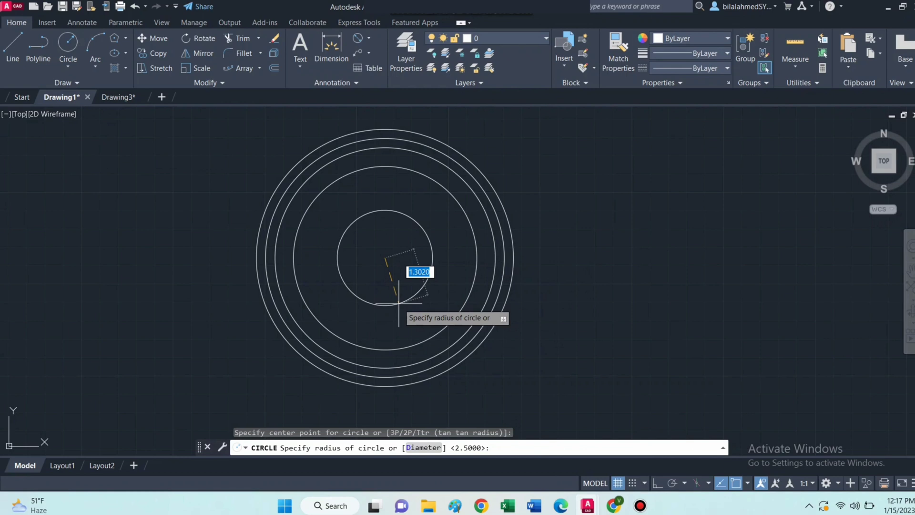
{"action": "type", "text": "d"}
{"action": "key", "text": "Return"}
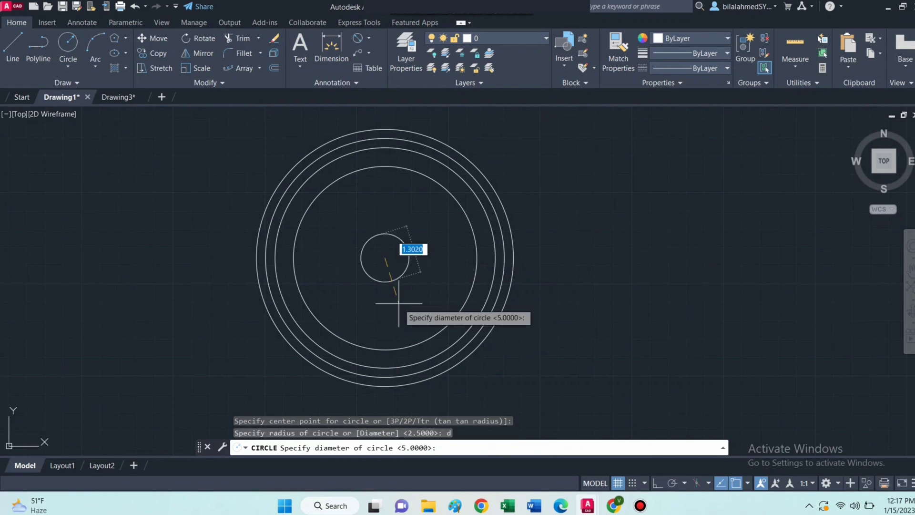
{"action": "type", "text": "3"}
{"action": "type", "text": ".5"}
{"action": "key", "text": "Return"}
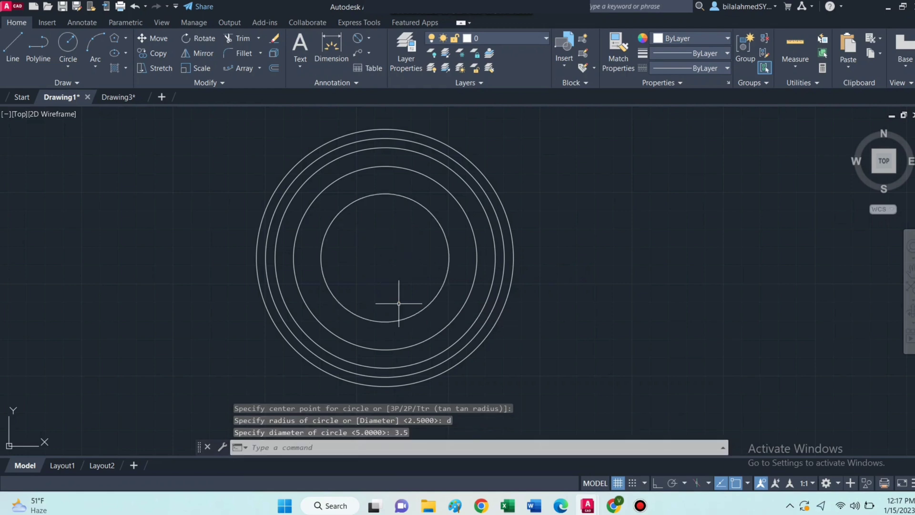
{"action": "type", "text": "c"}
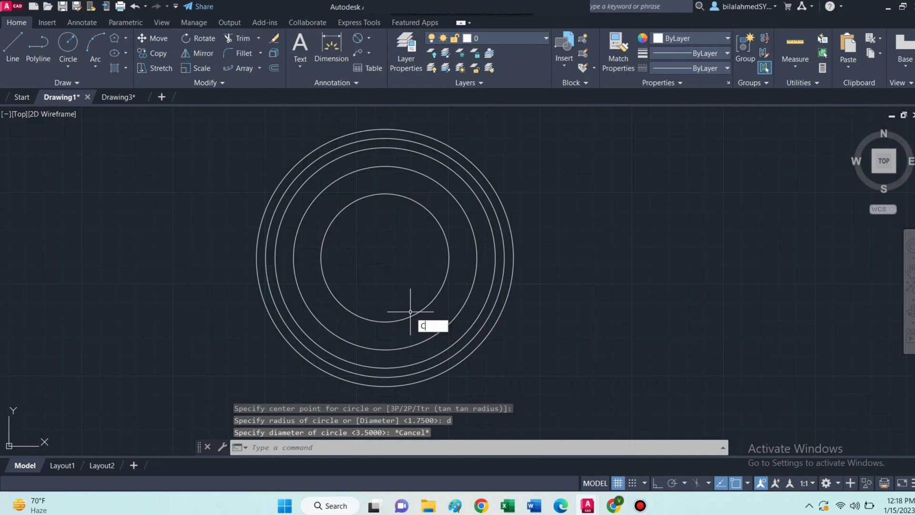
Step: Add concentric circles of diameter 2.5, 2 and 1 on the shared centre
{"action": "key", "text": "Return"}
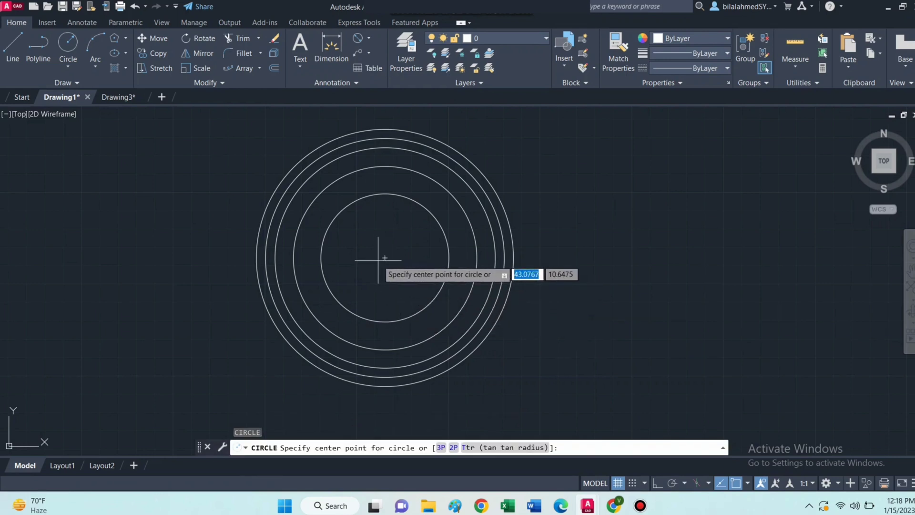
{"action": "left_click", "coordinate": [384, 258]}
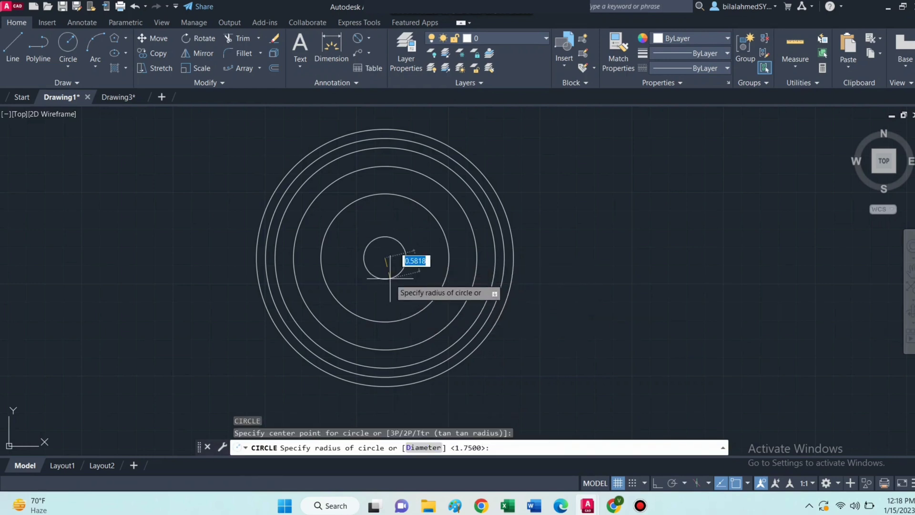
{"action": "type", "text": "d"}
{"action": "key", "text": "Return"}
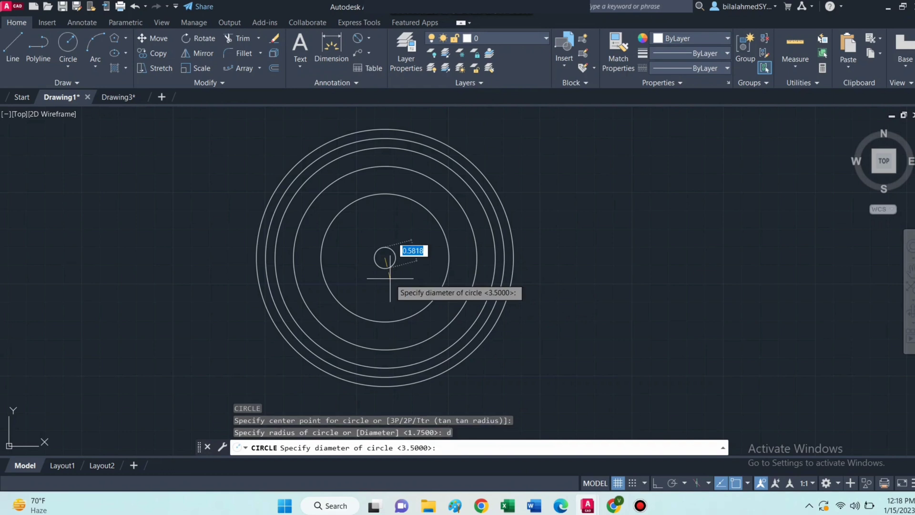
{"action": "type", "text": "2"}
{"action": "type", "text": ".5"}
{"action": "key", "text": "Return"}
{"action": "type", "text": "c"}
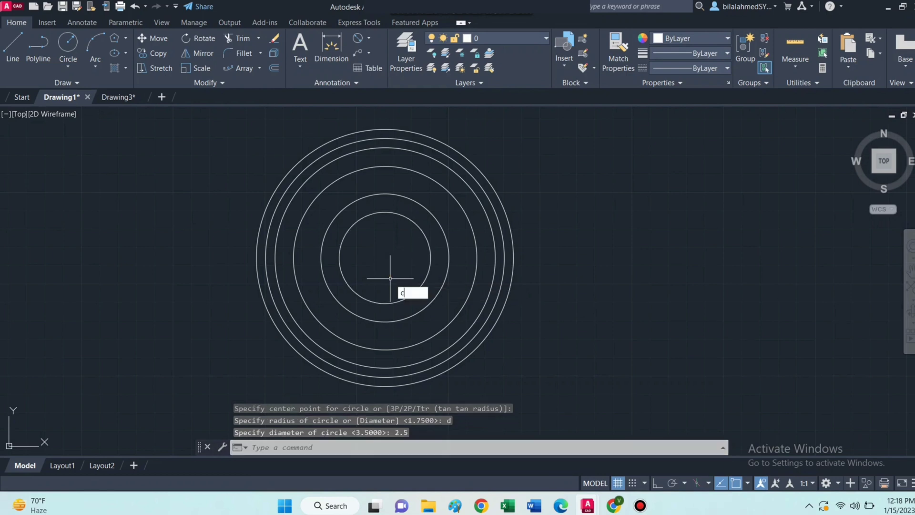
{"action": "key", "text": "Return"}
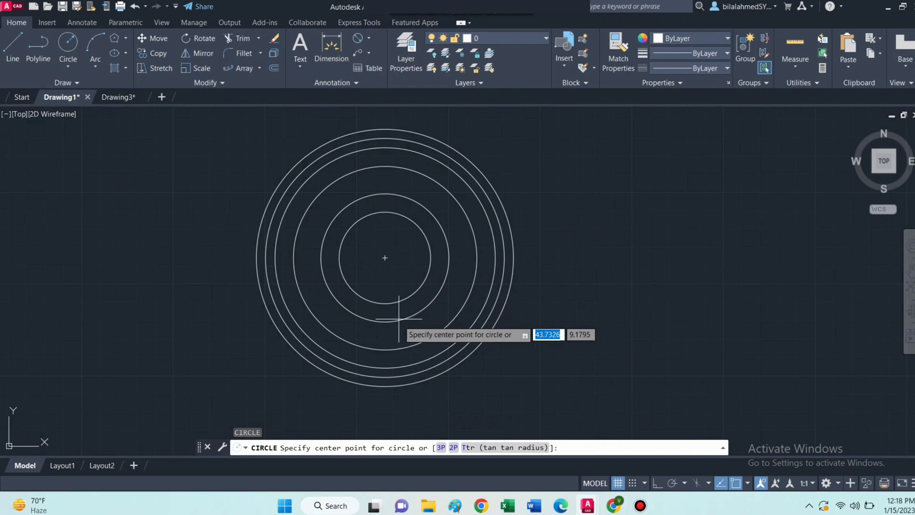
{"action": "left_click", "coordinate": [385, 268]}
{"action": "type", "text": "d"}
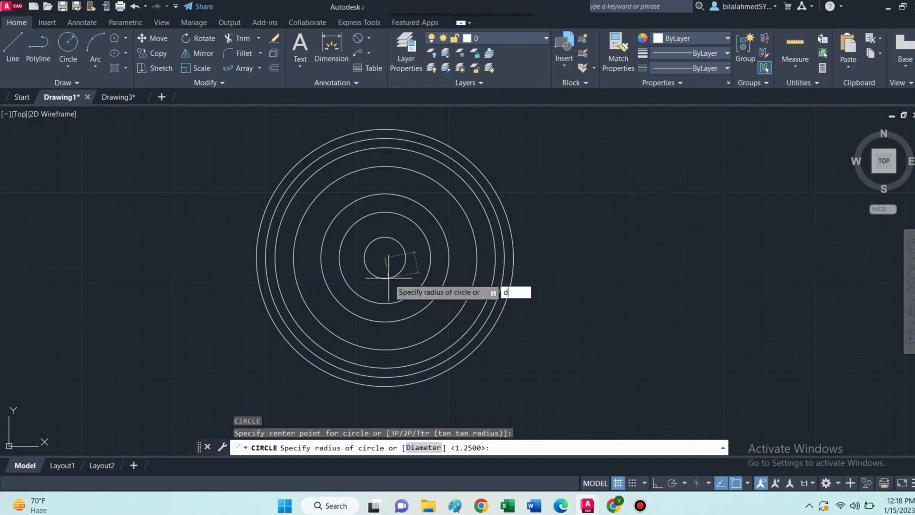
{"action": "key", "text": "Return"}
{"action": "type", "text": "2"}
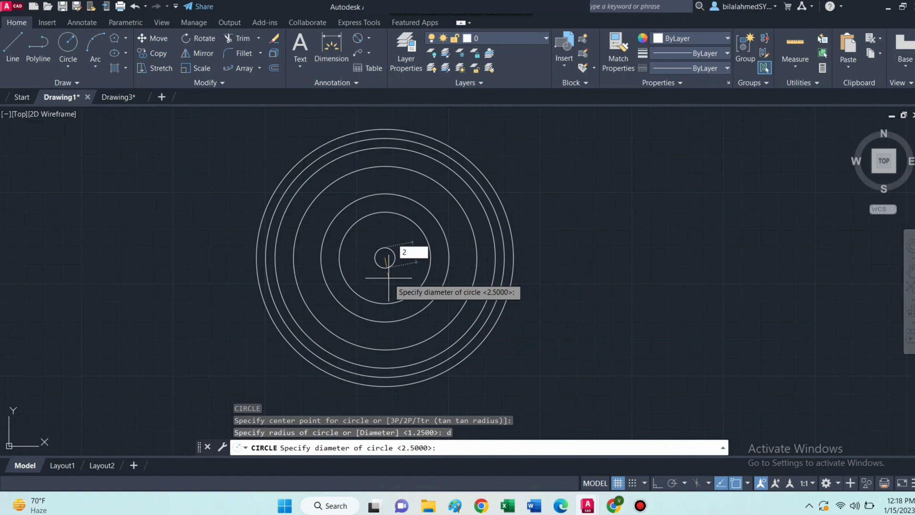
{"action": "key", "text": "Return"}
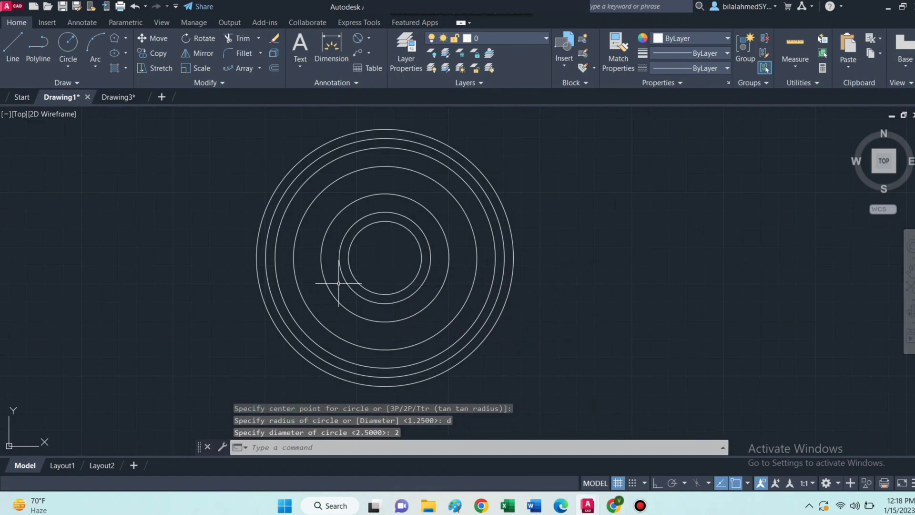
{"action": "key", "text": "Return"}
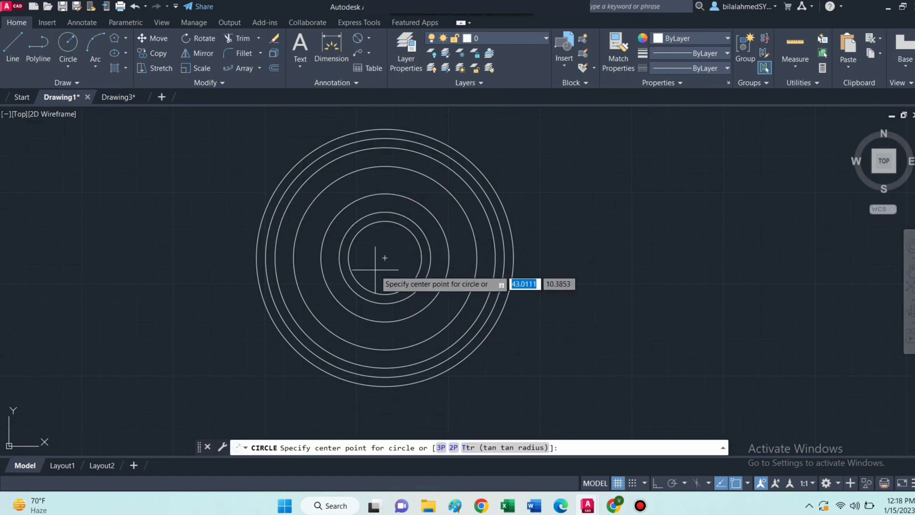
{"action": "left_click", "coordinate": [385, 258]}
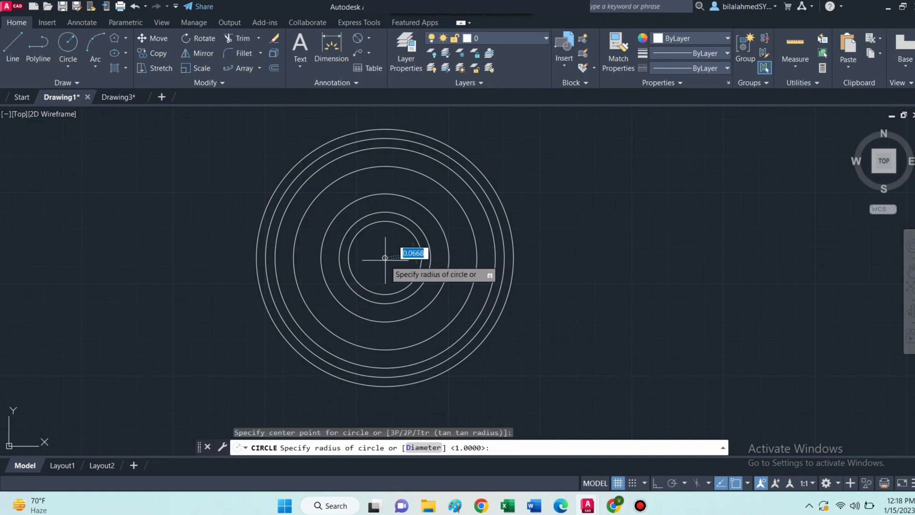
{"action": "type", "text": "c"}
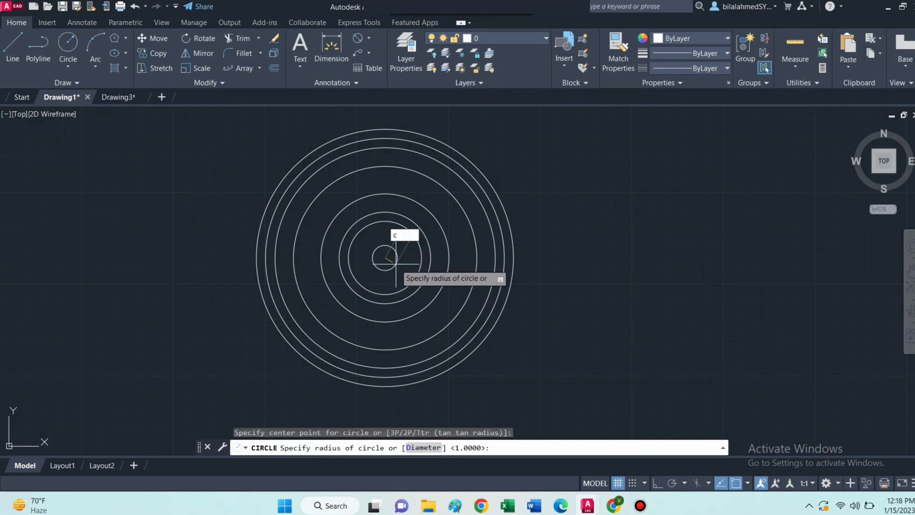
{"action": "key", "text": "BackSpace"}
{"action": "type", "text": "d"}
{"action": "key", "text": "Return"}
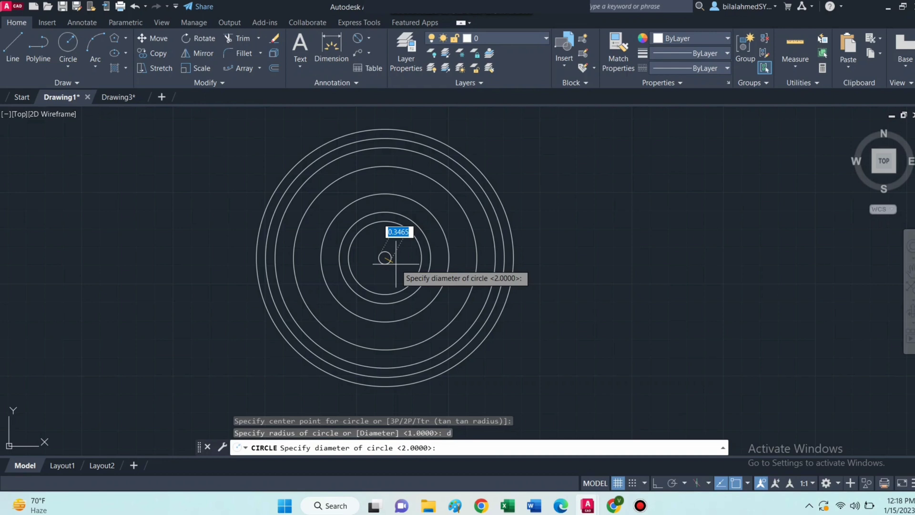
{"action": "type", "text": "1"}
{"action": "key", "text": "Return"}
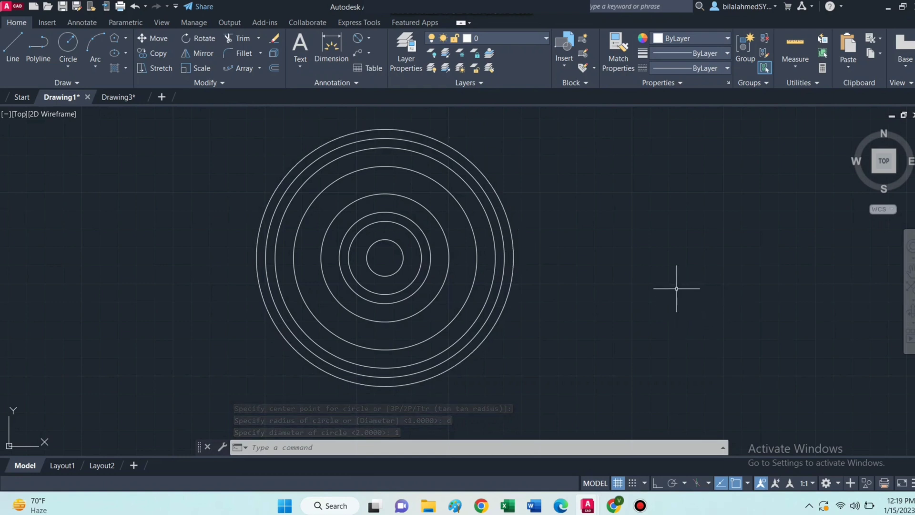
Step: Draw a 0.5-diameter bolt-hole circle centred on the ring's right side
{"action": "middle_click_drag", "start_coordinate": [543, 210], "coordinate": [589, 224]}
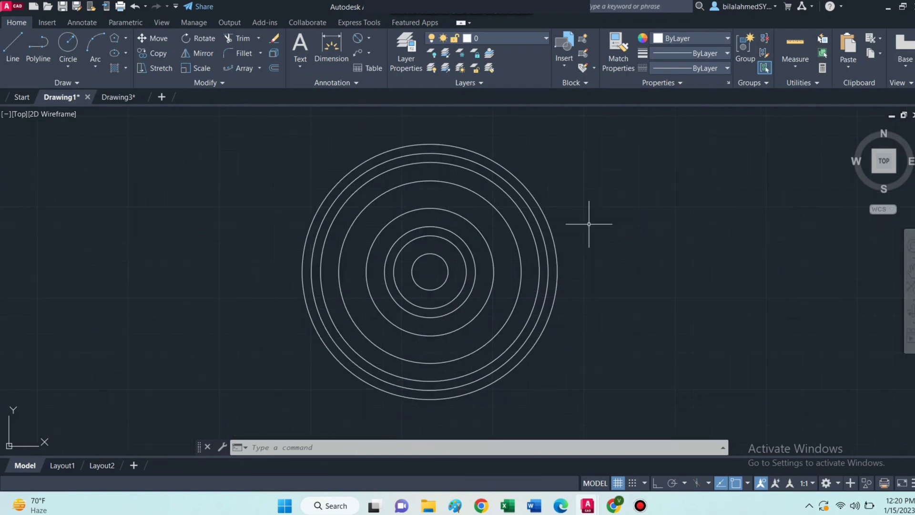
{"action": "type", "text": "c"}
{"action": "key", "text": "Return"}
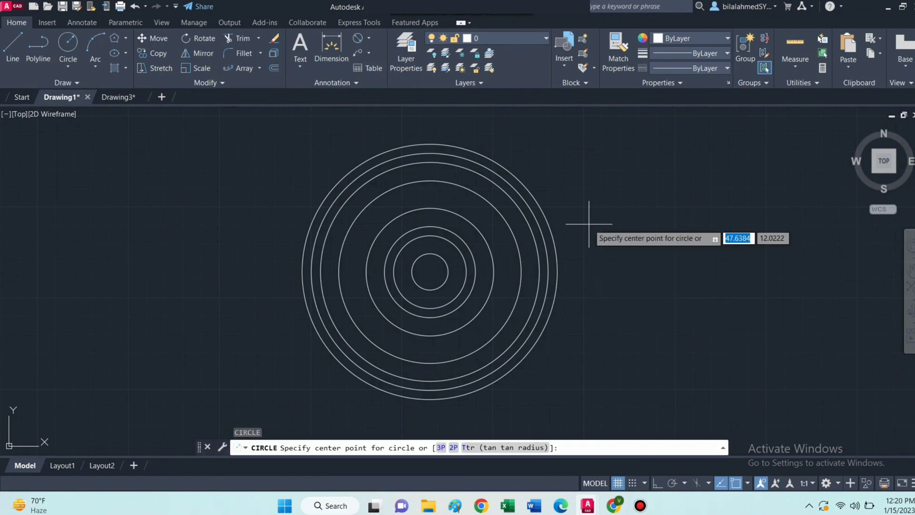
{"action": "left_click", "coordinate": [520, 272]}
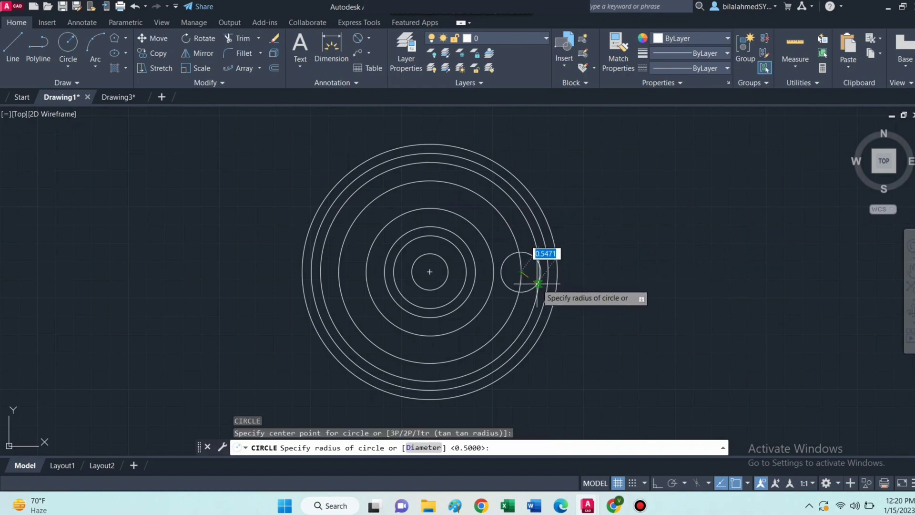
{"action": "type", "text": "d"}
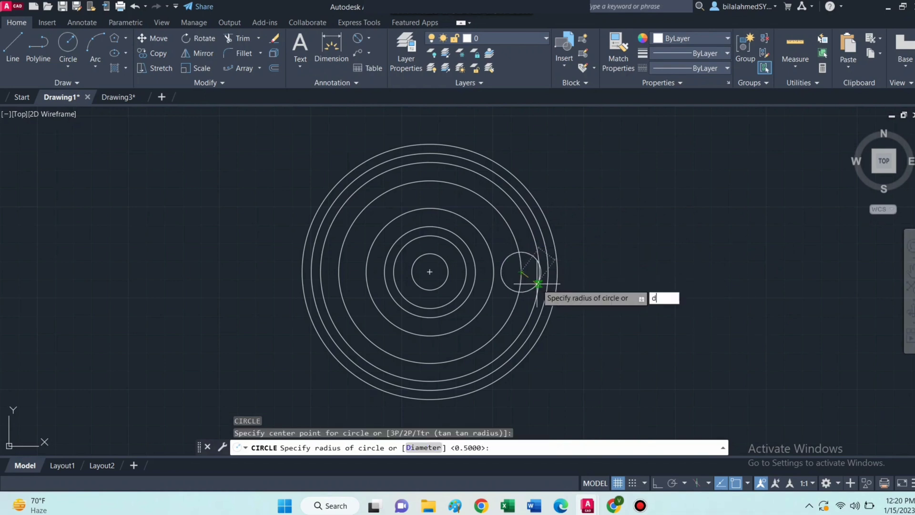
{"action": "key", "text": "Return"}
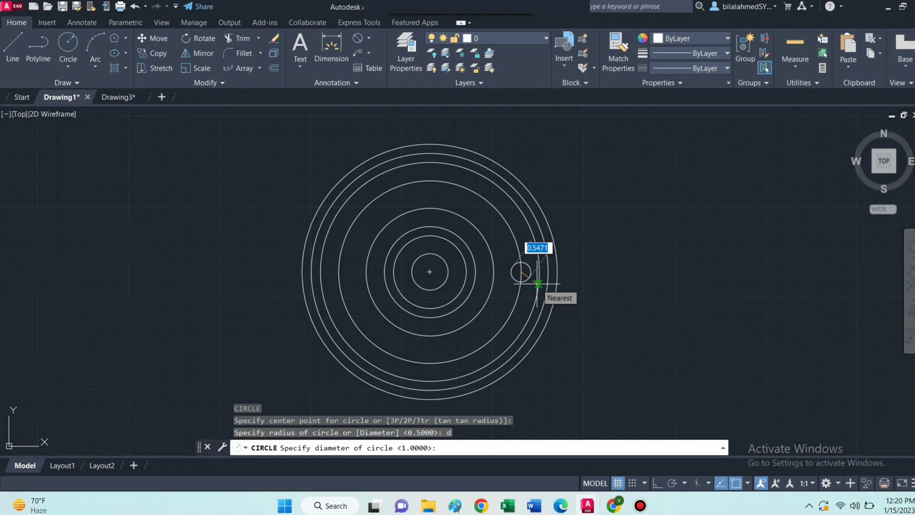
{"action": "type", "text": "0."}
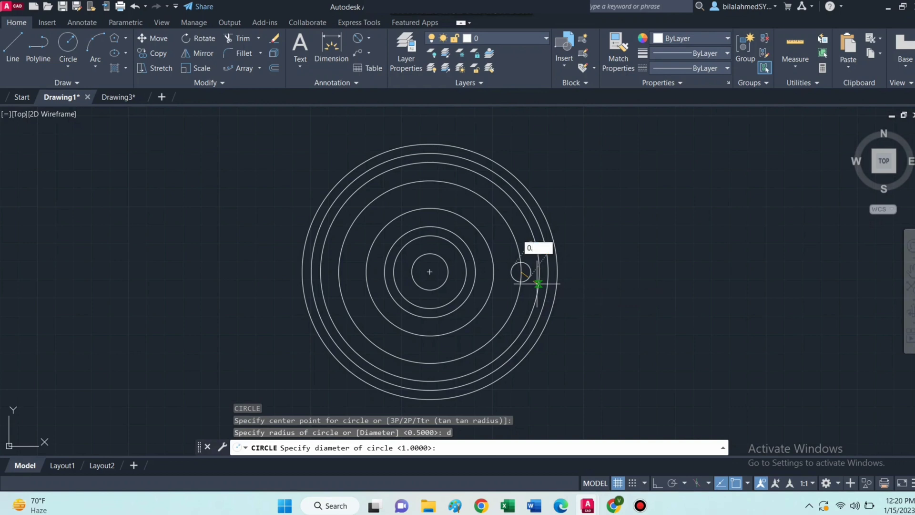
{"action": "type", "text": "5"}
{"action": "key", "text": "Return"}
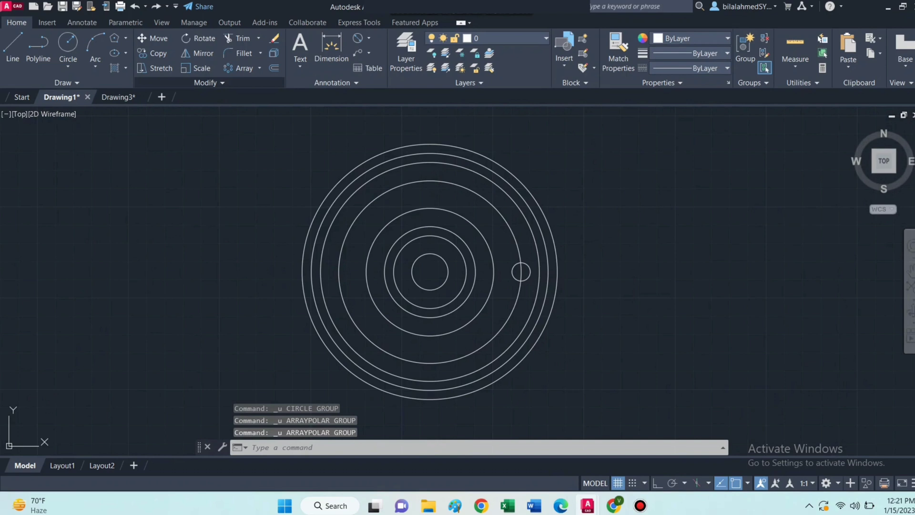
Step: Polar-array the small hole into 18 copies around the plate centre
{"action": "left_click", "coordinate": [241, 68]}
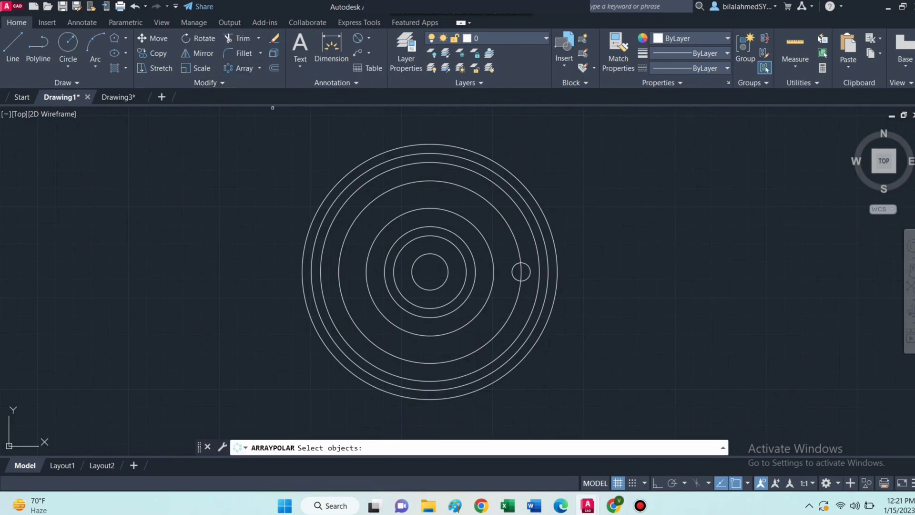
{"action": "left_click", "coordinate": [521, 263]}
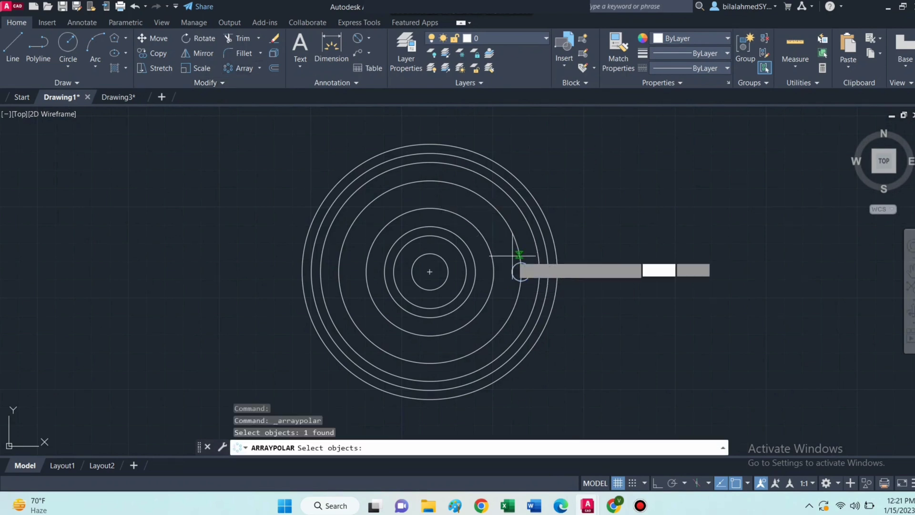
{"action": "key", "text": "Return"}
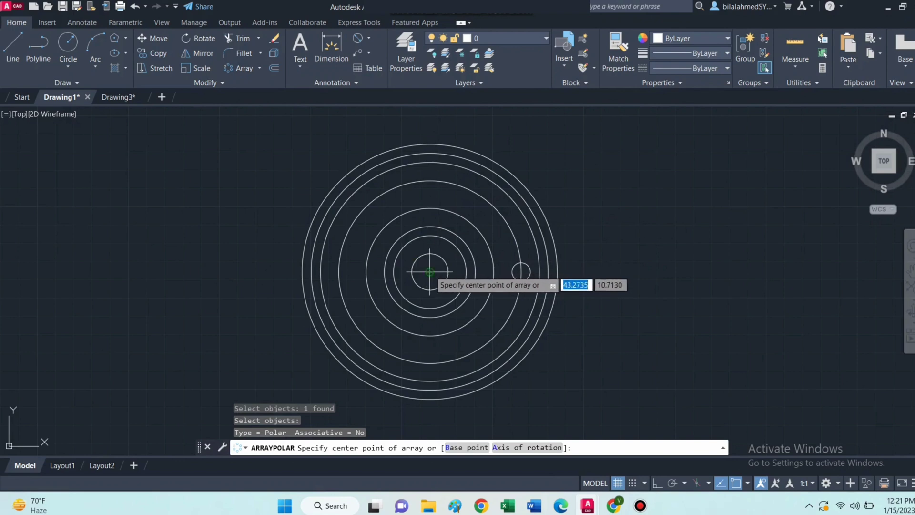
{"action": "left_click", "coordinate": [429, 272]}
{"action": "left_click", "coordinate": [139, 40]}
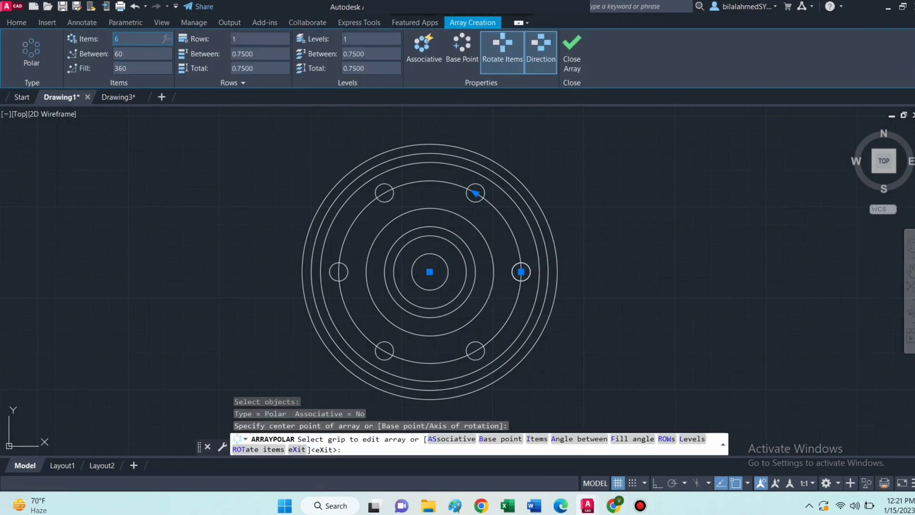
{"action": "type", "text": "1"}
{"action": "type", "text": "8"}
{"action": "key", "text": "Return"}
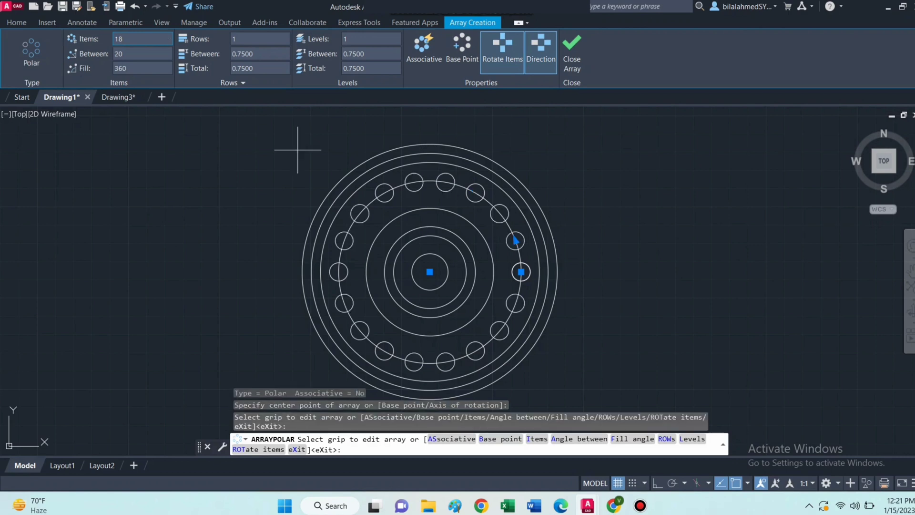
{"action": "key", "text": "Return"}
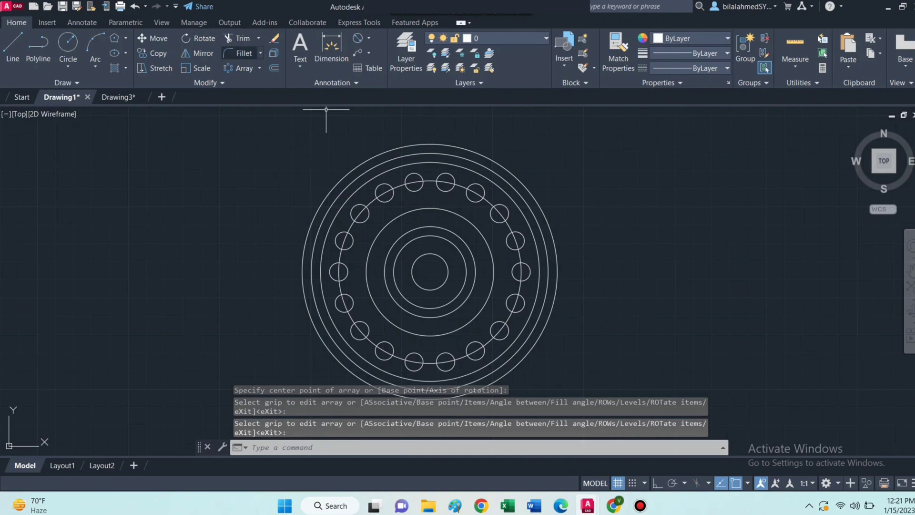
Step: Draw a 0.5-diameter circle on the inner ring, just right of centre
{"action": "left_click", "coordinate": [68, 43]}
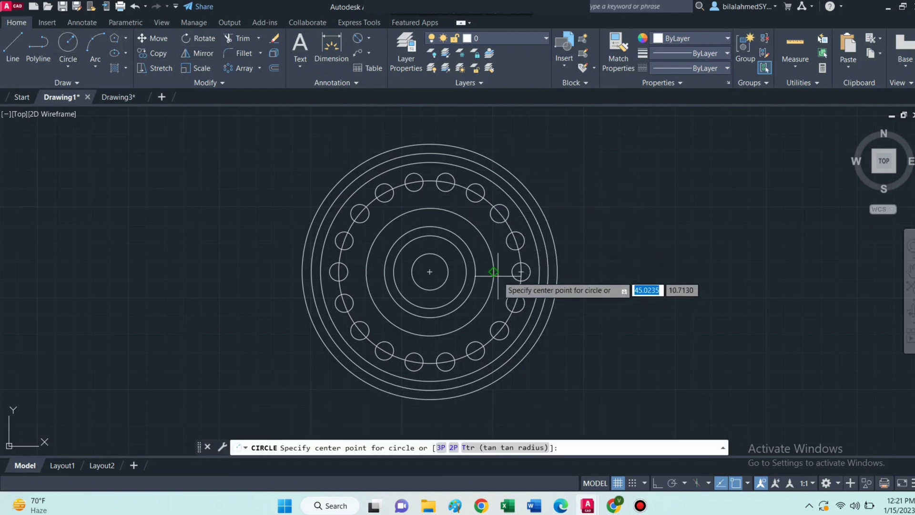
{"action": "left_click", "coordinate": [493, 271]}
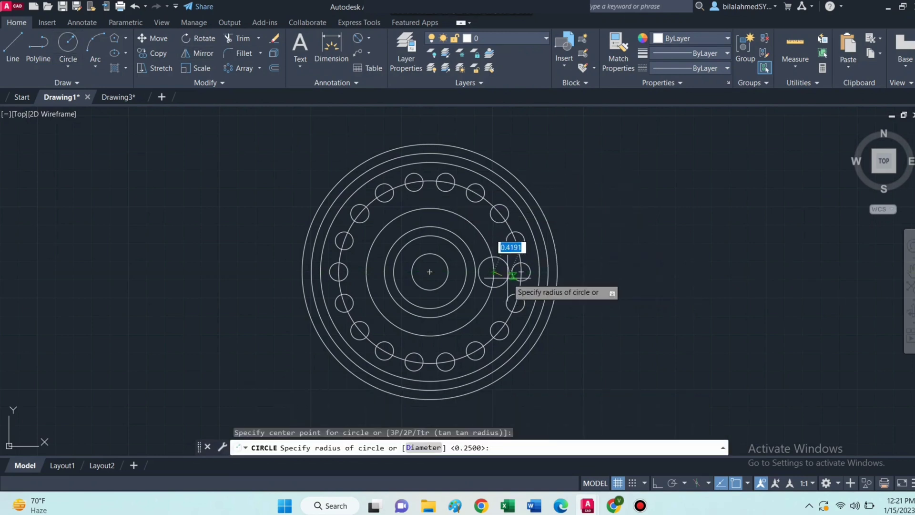
{"action": "type", "text": "d"}
{"action": "key", "text": "Return"}
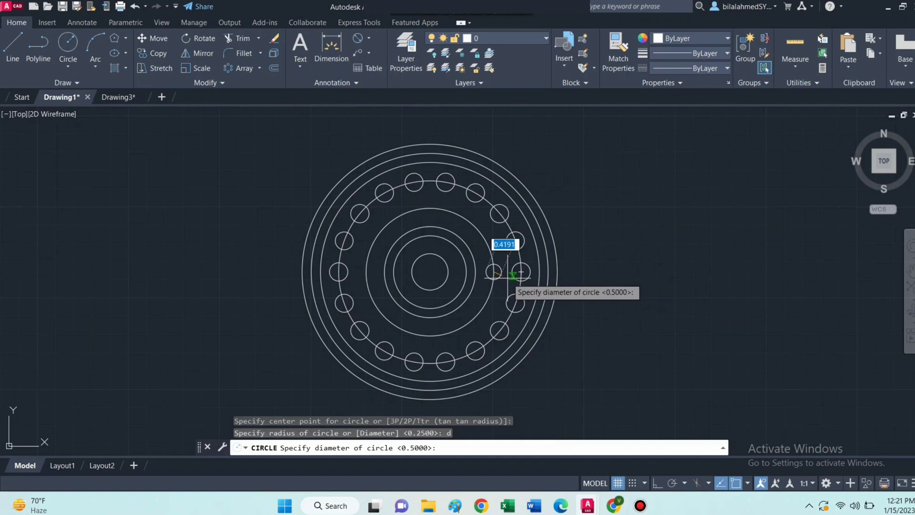
{"action": "type", "text": "0.5"}
{"action": "key", "text": "Return"}
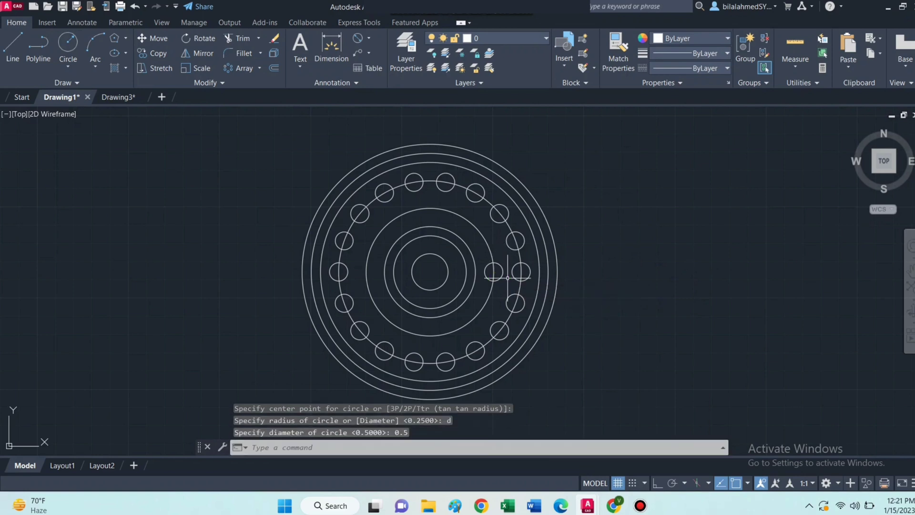
Step: Polar-array the new hole into 12 copies around the plate centre
{"action": "left_click", "coordinate": [244, 68]}
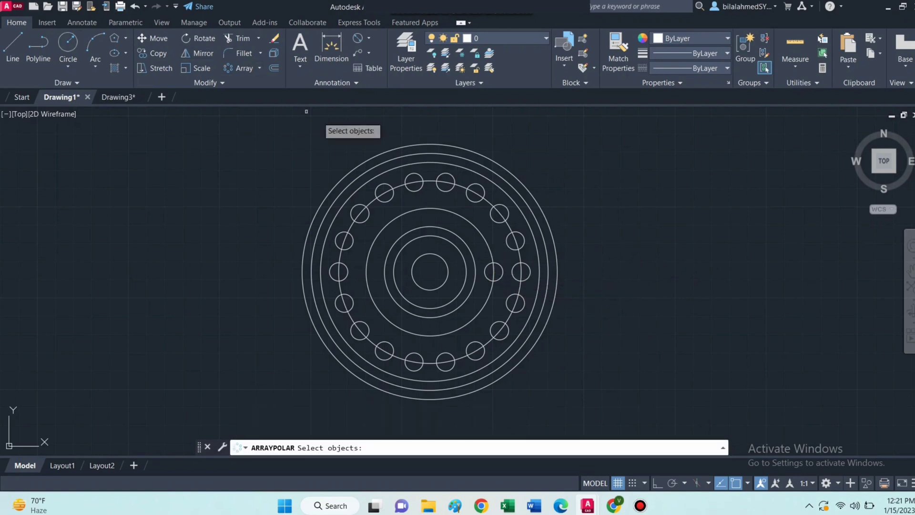
{"action": "left_click", "coordinate": [487, 273]}
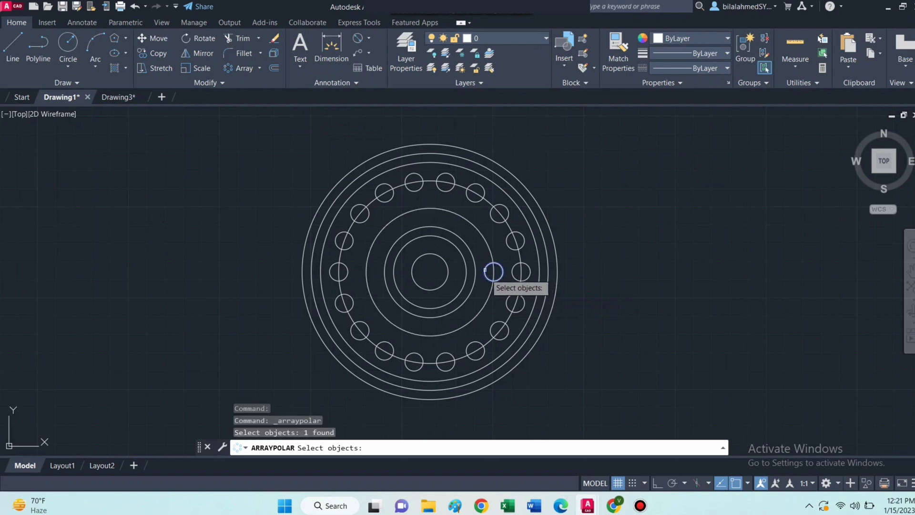
{"action": "key", "text": "Return"}
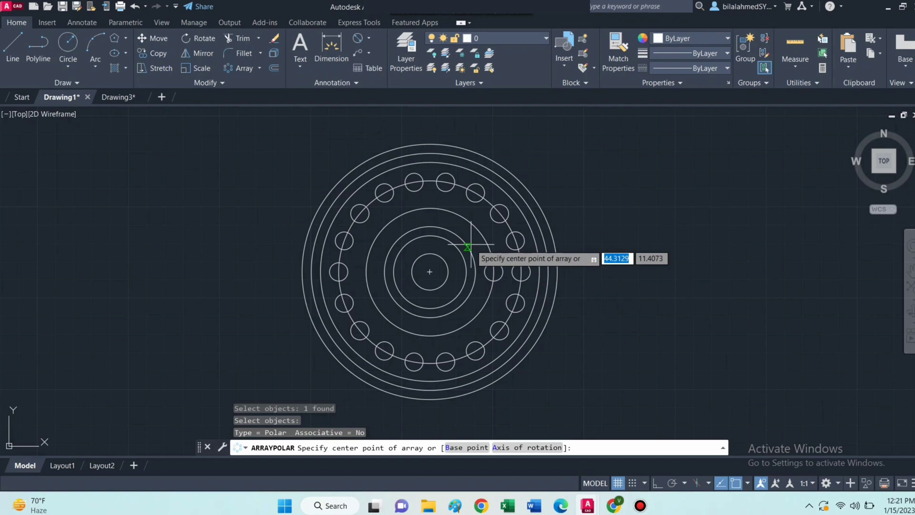
{"action": "left_click", "coordinate": [429, 272]}
{"action": "left_click", "coordinate": [140, 39]}
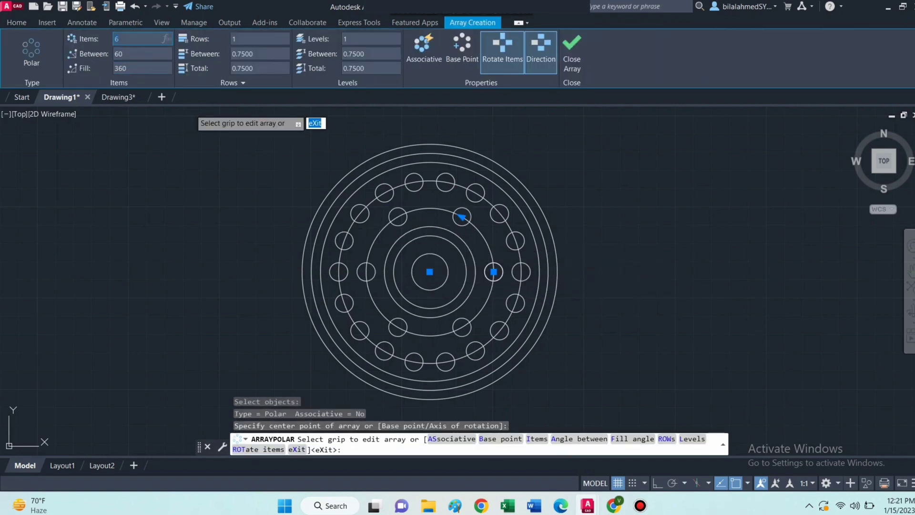
{"action": "type", "text": "12"}
{"action": "key", "text": "Return"}
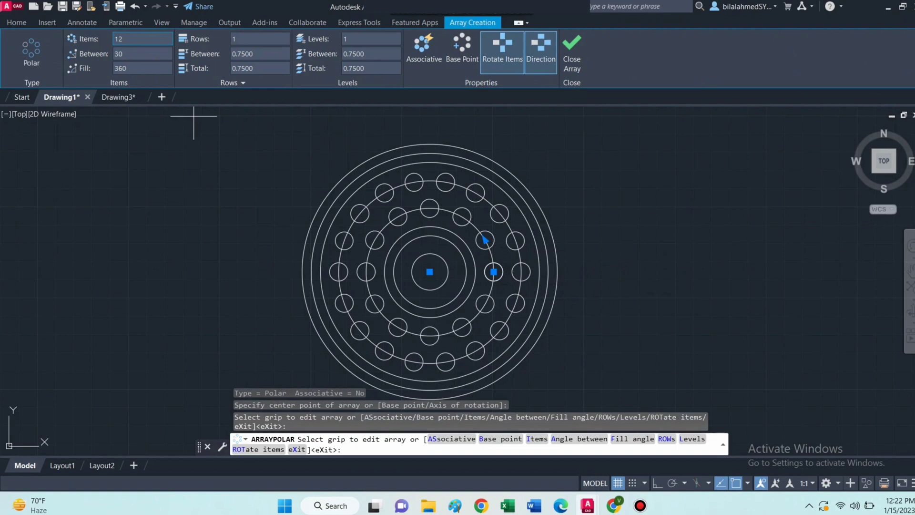
{"action": "key", "text": "Return"}
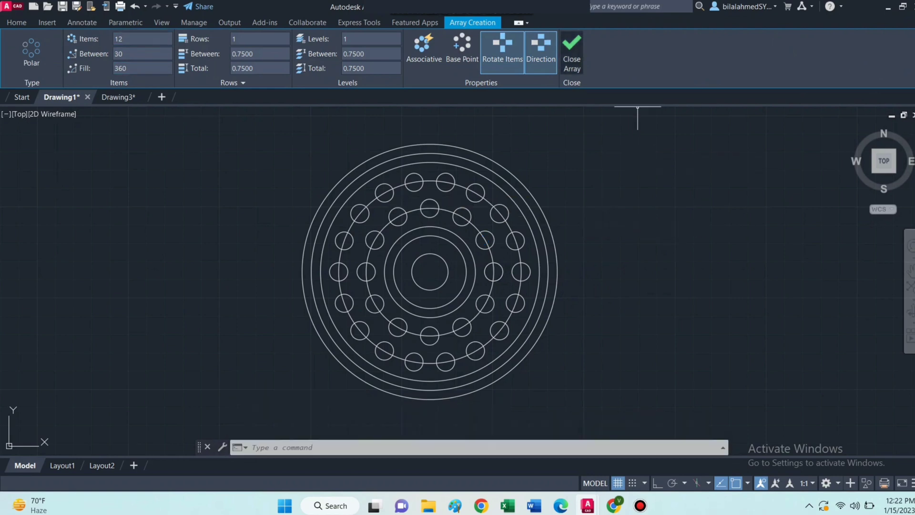
{"action": "type", "text": "e"}
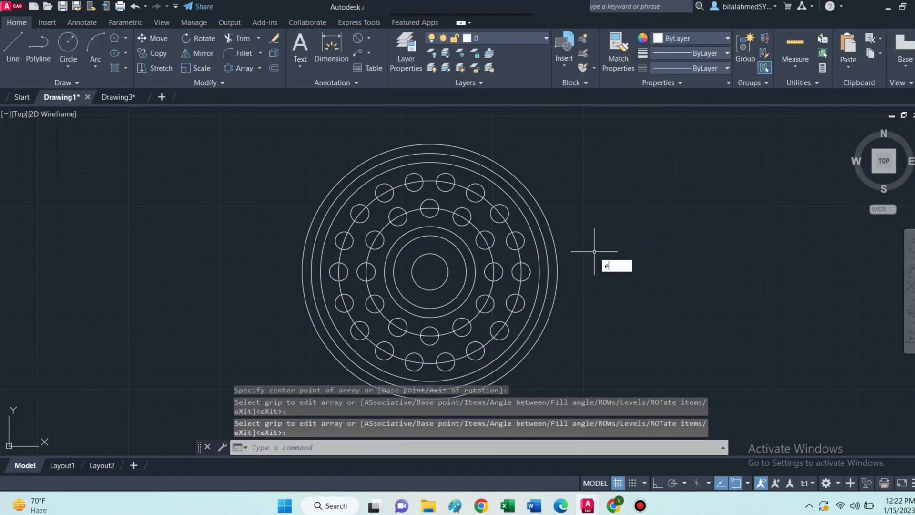
Step: Erase the two ring circles running through the bolt holes
{"action": "key", "text": "Return"}
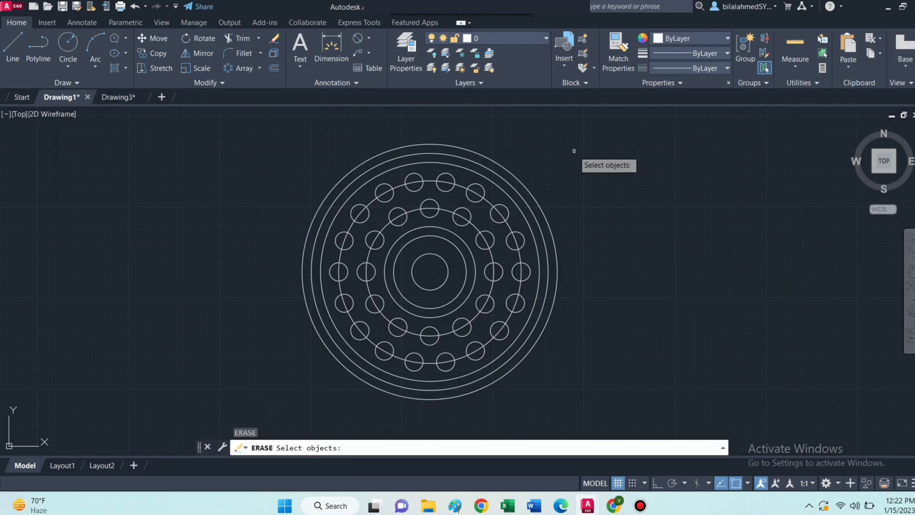
{"action": "left_click", "coordinate": [432, 179]}
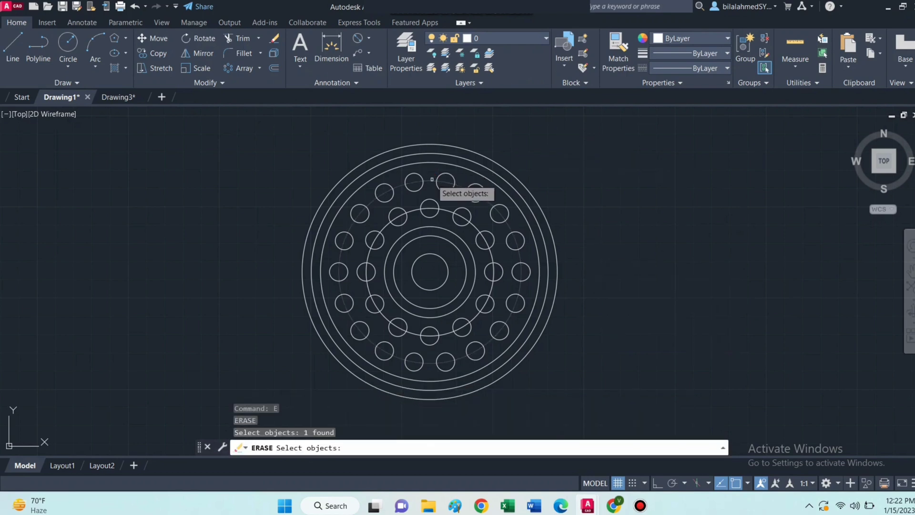
{"action": "left_click", "coordinate": [444, 208]}
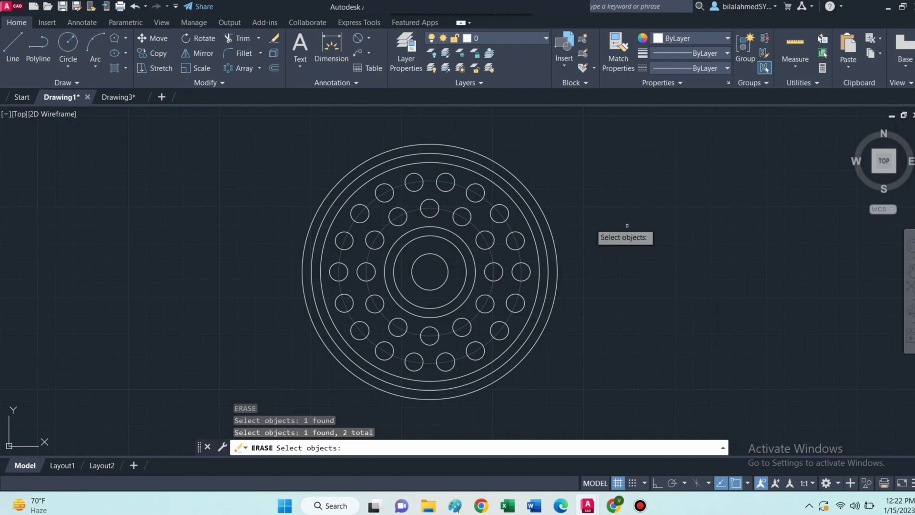
{"action": "key", "text": "Return"}
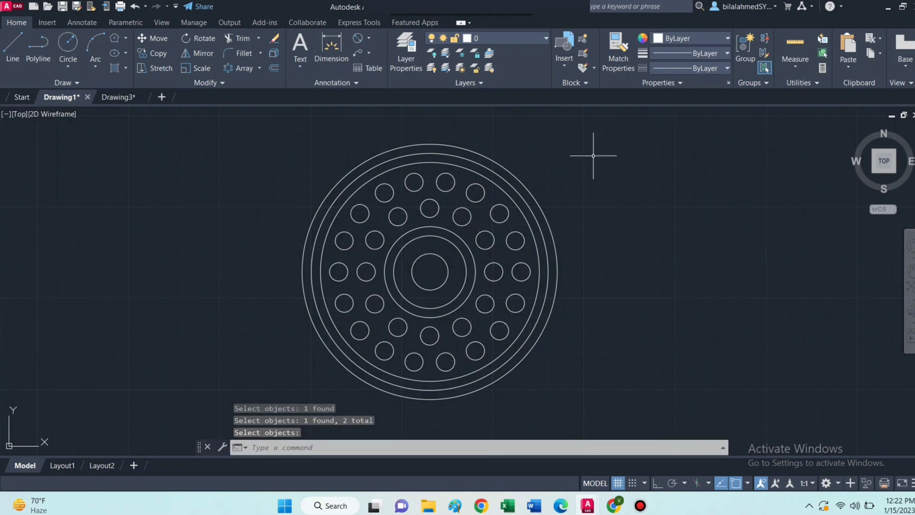
{"action": "scroll", "coordinate": [500, 117], "scroll_direction": "up", "scroll_amount": 1}
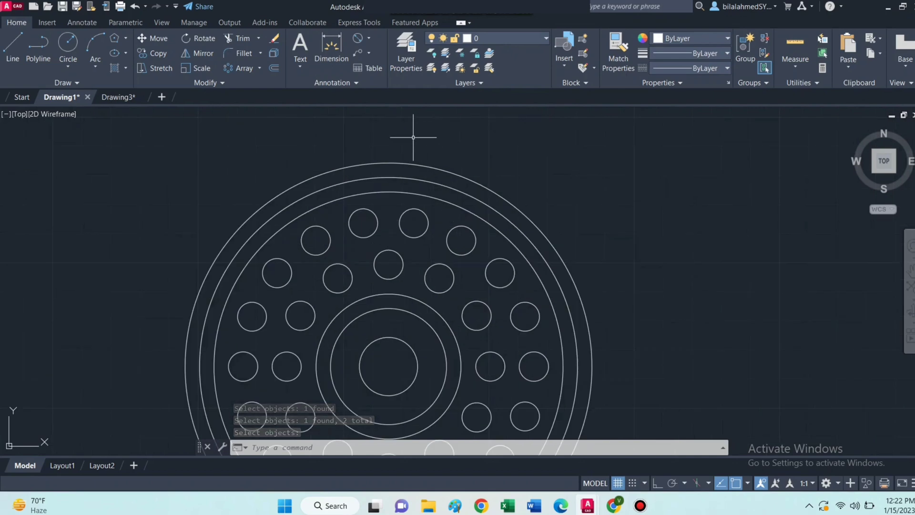
{"action": "scroll", "coordinate": [411, 141], "scroll_direction": "up", "scroll_amount": 2}
{"action": "scroll", "coordinate": [404, 145], "scroll_direction": "up", "scroll_amount": 1}
Step: With Ortho on, draw a 0.13 upward line and a 0.5 horizontal line at the rim
{"action": "middle_click_drag", "start_coordinate": [413, 146], "coordinate": [456, 154]}
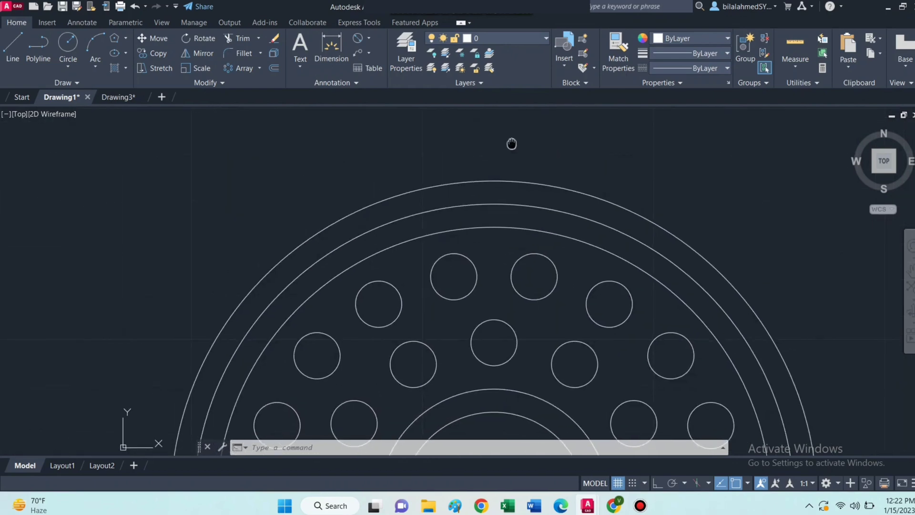
{"action": "middle_click_drag", "start_coordinate": [511, 143], "coordinate": [472, 140]}
{"action": "key", "text": "l"}
{"action": "key", "text": "Return"}
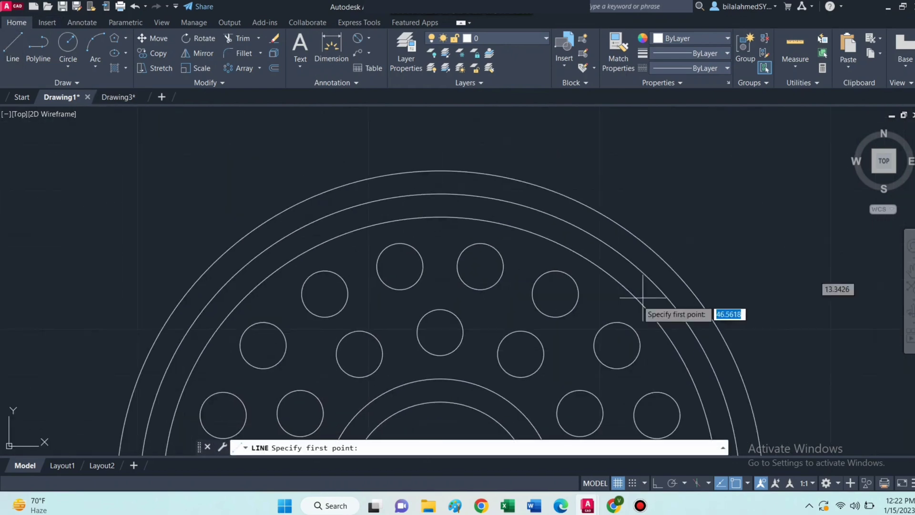
{"action": "left_click", "coordinate": [440, 217]}
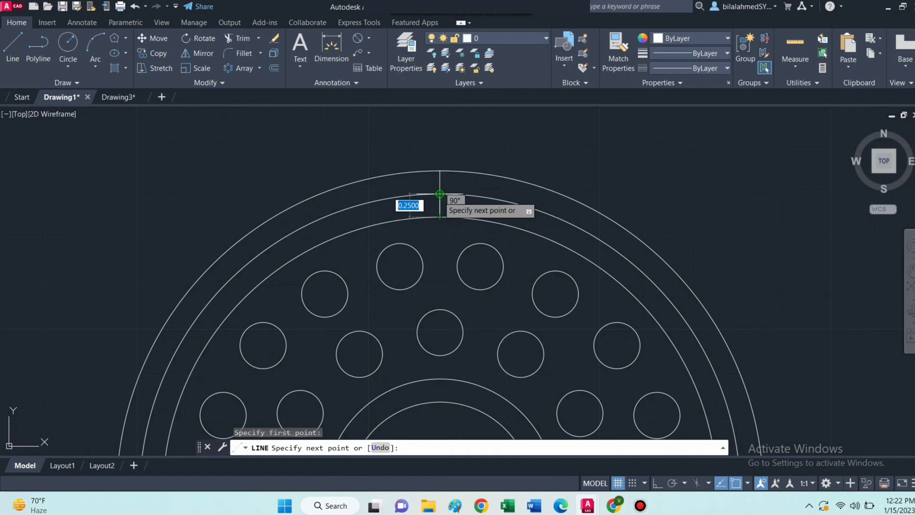
{"action": "key", "text": "F8"}
{"action": "type", "text": "0.13"}
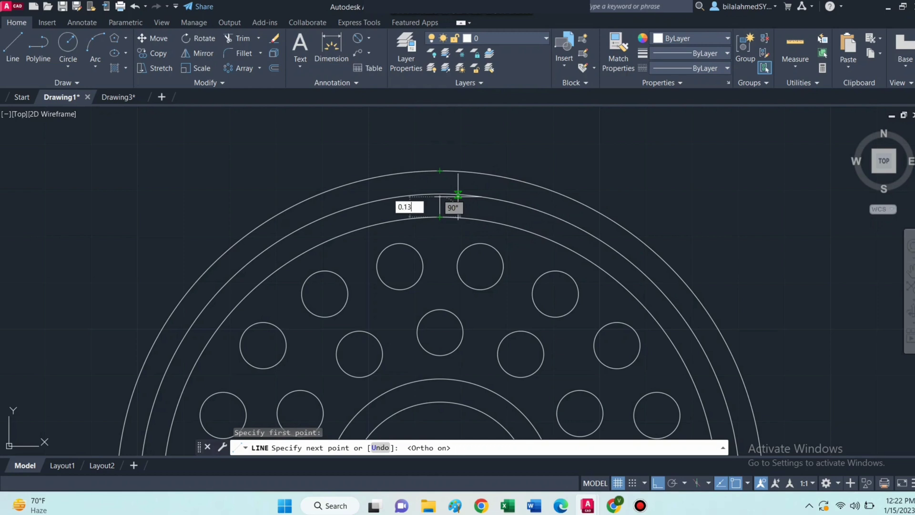
{"action": "key", "text": "Return"}
{"action": "type", "text": "0.5"}
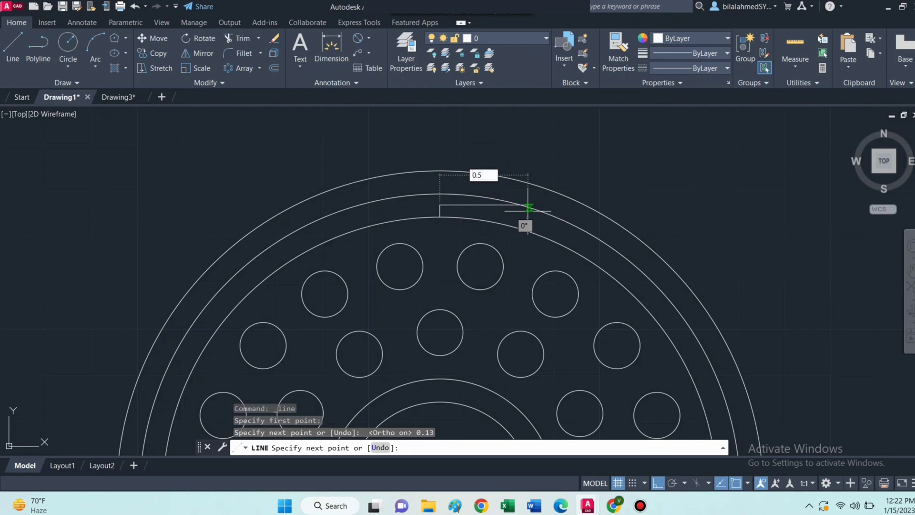
{"action": "key", "text": "Return"}
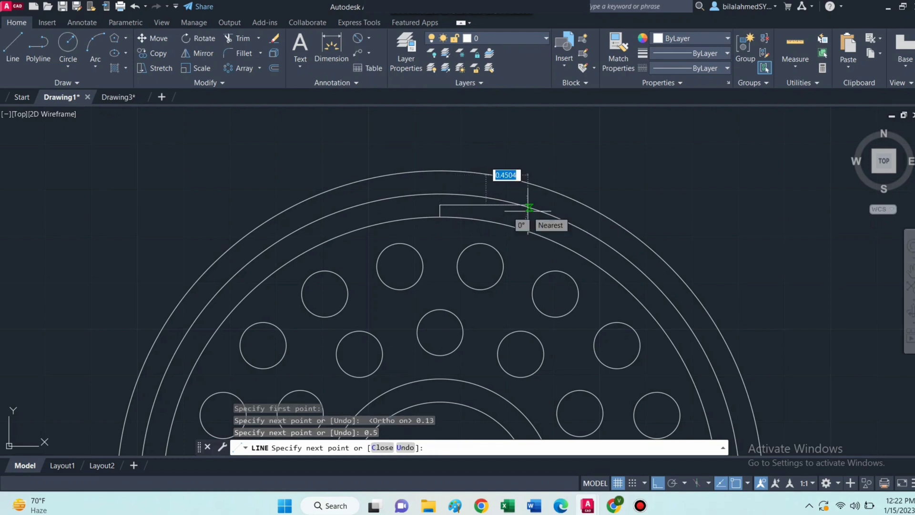
{"action": "key", "text": "Escape"}
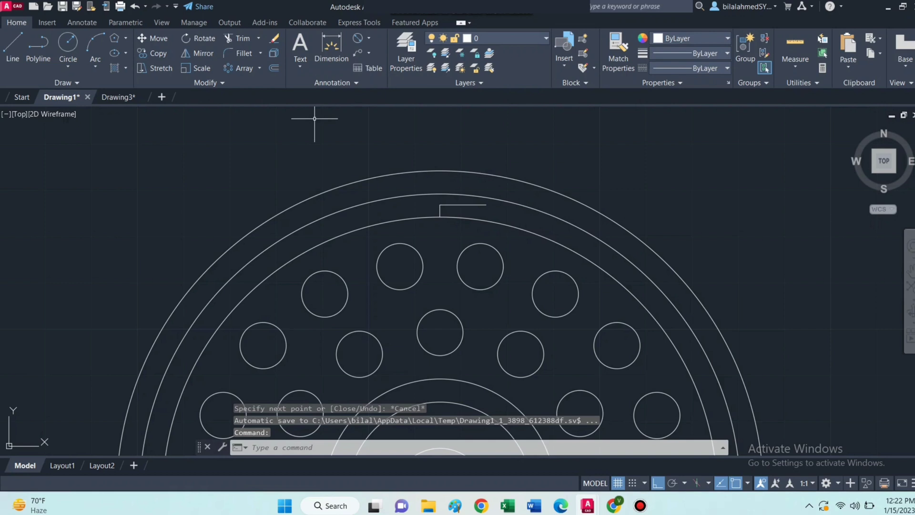
Step: Draw a 0.5-long line leftward from the top-centre point
{"action": "left_click", "coordinate": [12, 51]}
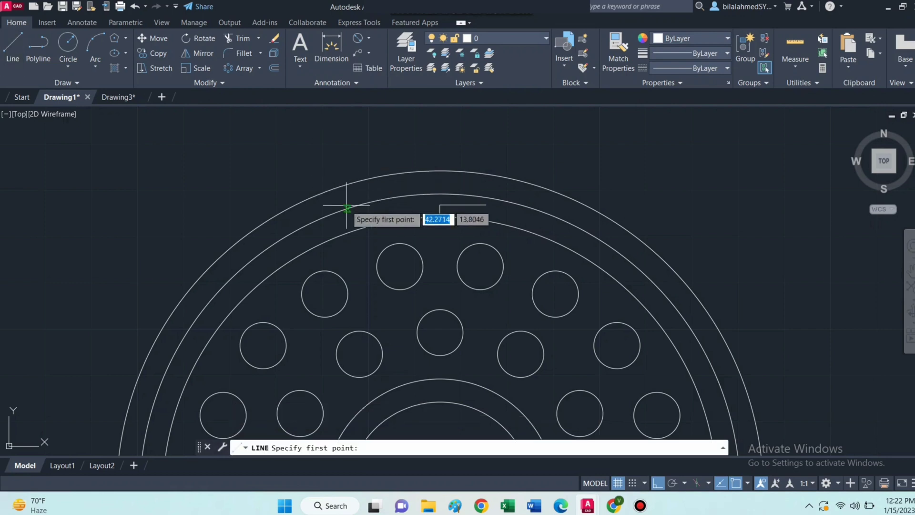
{"action": "left_click", "coordinate": [439, 204]}
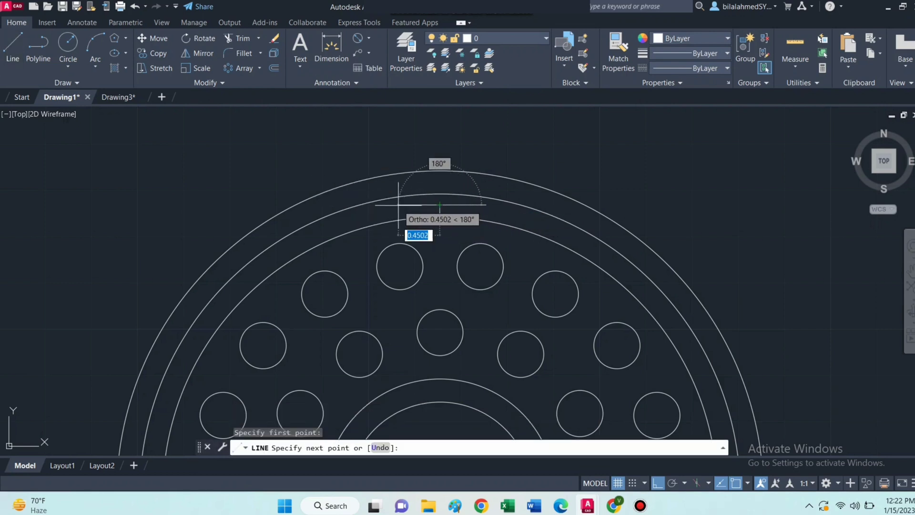
{"action": "type", "text": "0.5"}
{"action": "key", "text": "Return"}
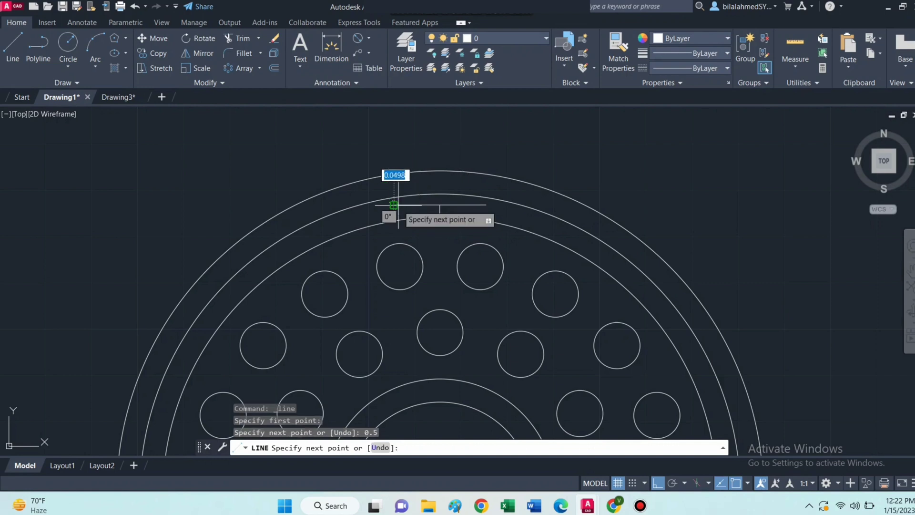
{"action": "key", "text": "Escape"}
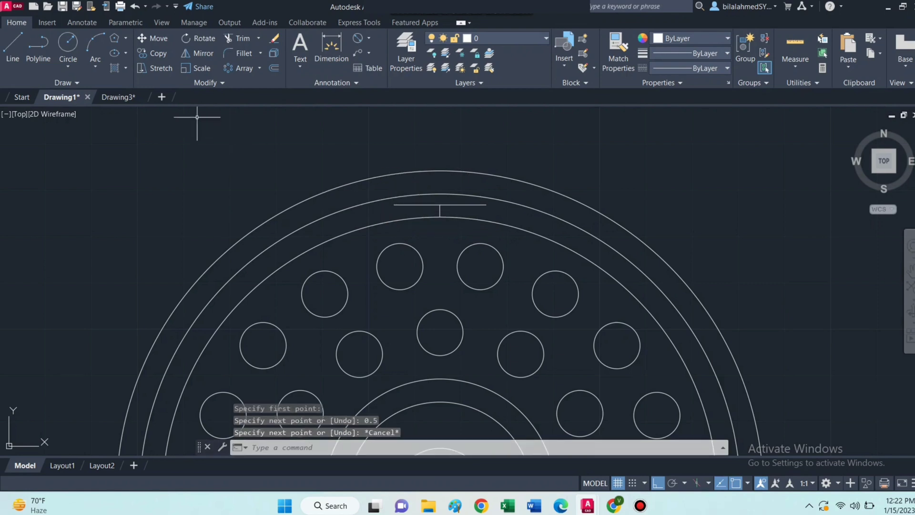
Step: Draw the notch's left and right vertical sides up past the outer rim
{"action": "left_click", "coordinate": [13, 51]}
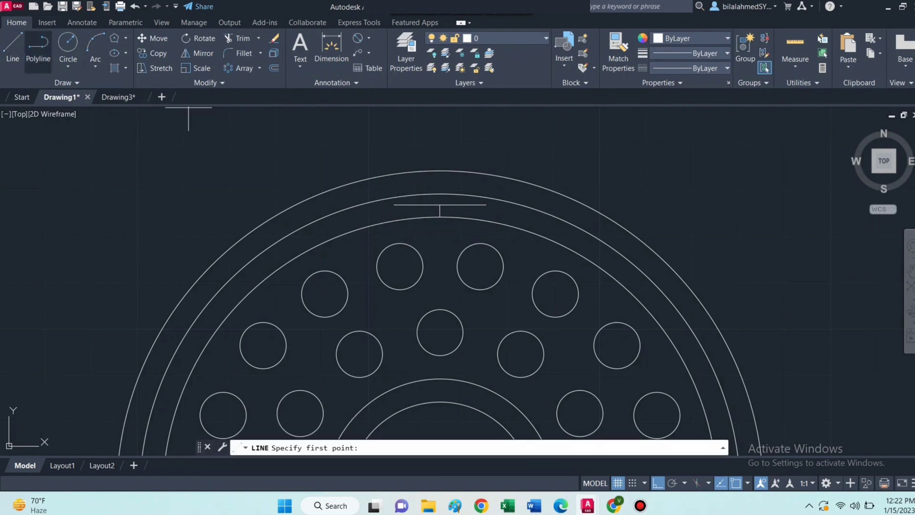
{"action": "left_click", "coordinate": [393, 206]}
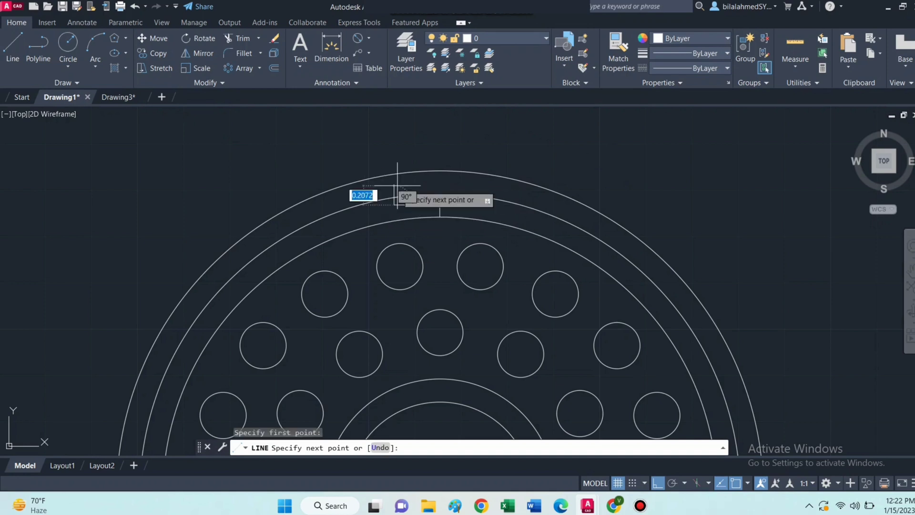
{"action": "left_click", "coordinate": [394, 152]}
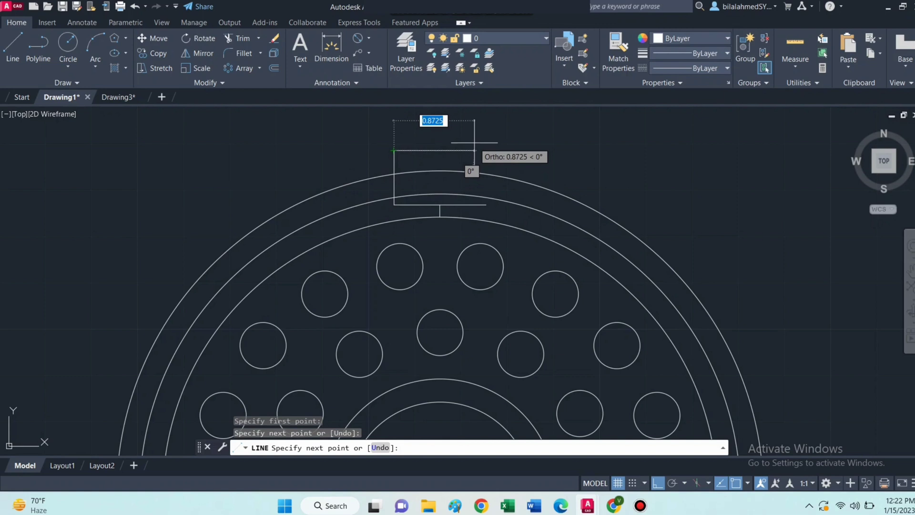
{"action": "key", "text": "Escape"}
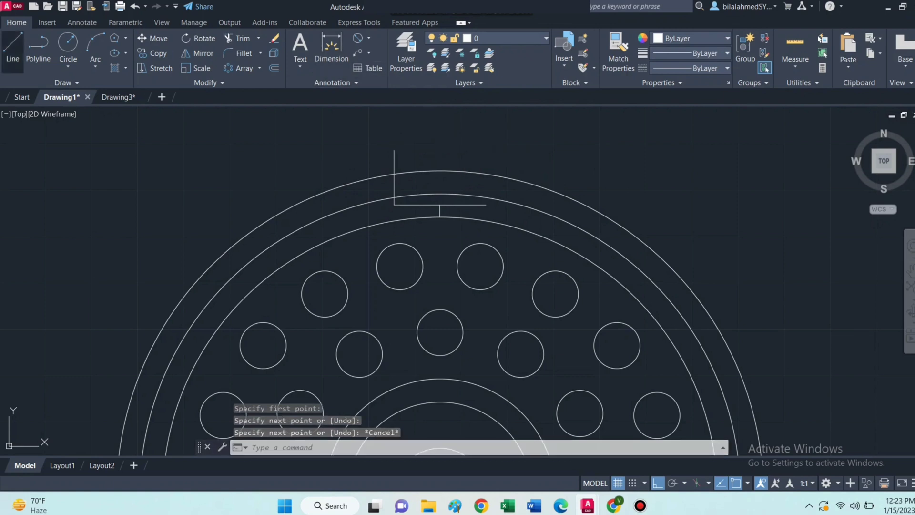
{"action": "key", "text": "Return"}
{"action": "left_click", "coordinate": [485, 205]}
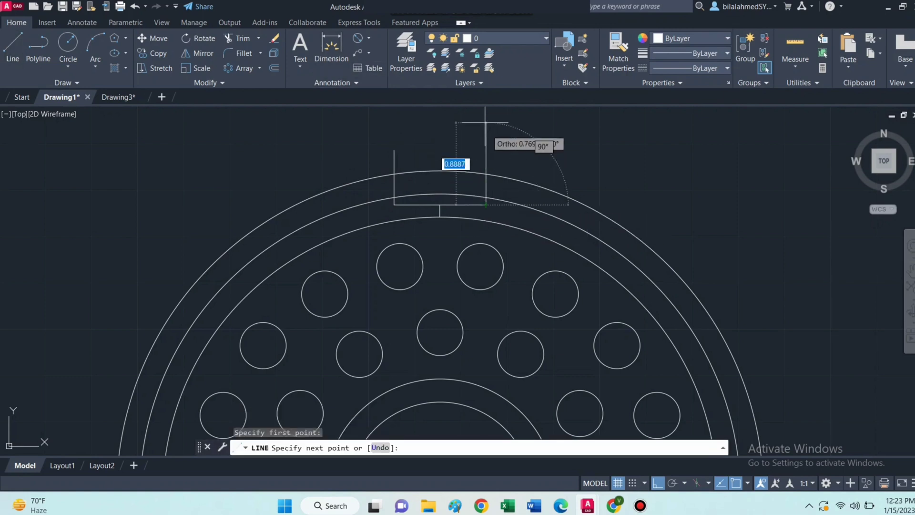
{"action": "left_click", "coordinate": [487, 152]}
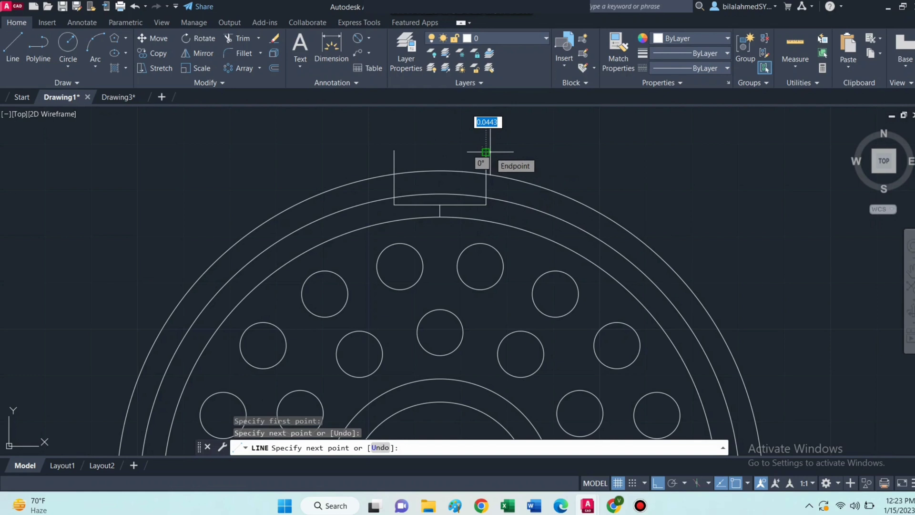
{"action": "key", "text": "Escape"}
{"action": "type", "text": "TR"}
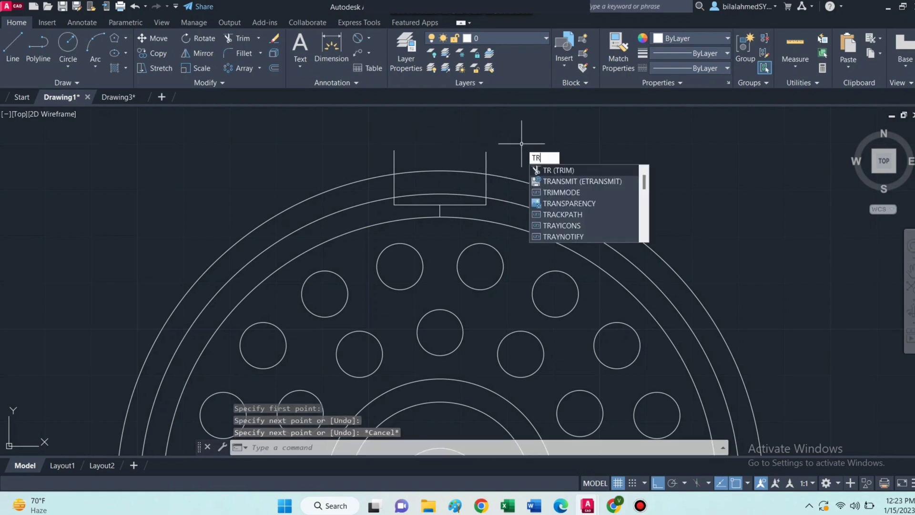
Step: Trim the side-line overhangs and the rim arcs inside the notch
{"action": "key", "text": "Return"}
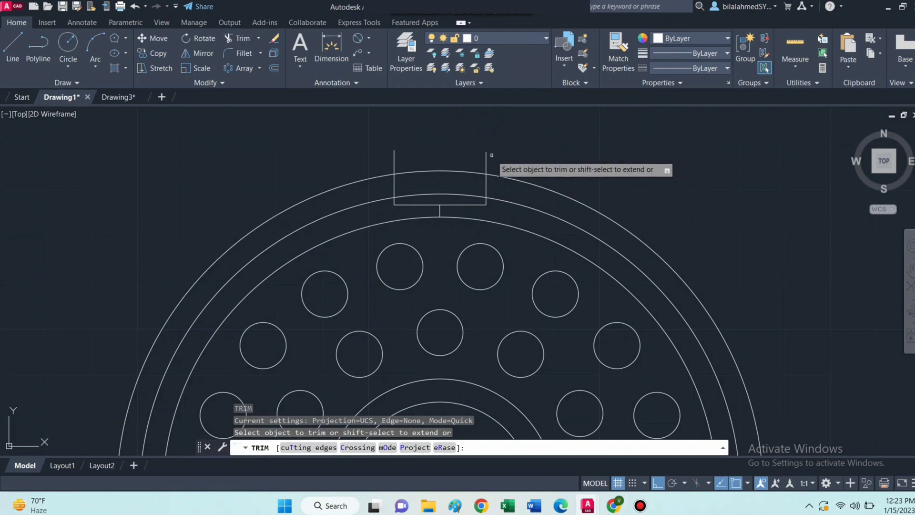
{"action": "left_click", "coordinate": [486, 161]}
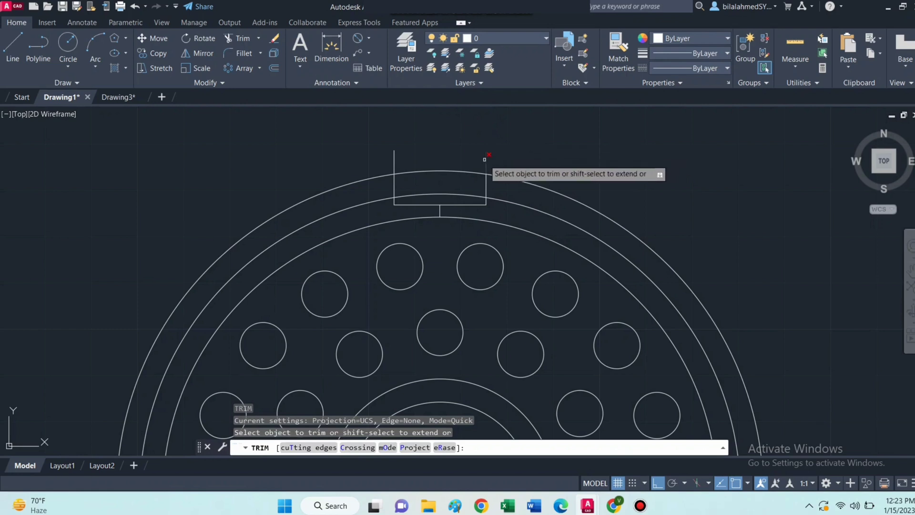
{"action": "left_click", "coordinate": [394, 156]}
{"action": "left_click", "coordinate": [414, 171]}
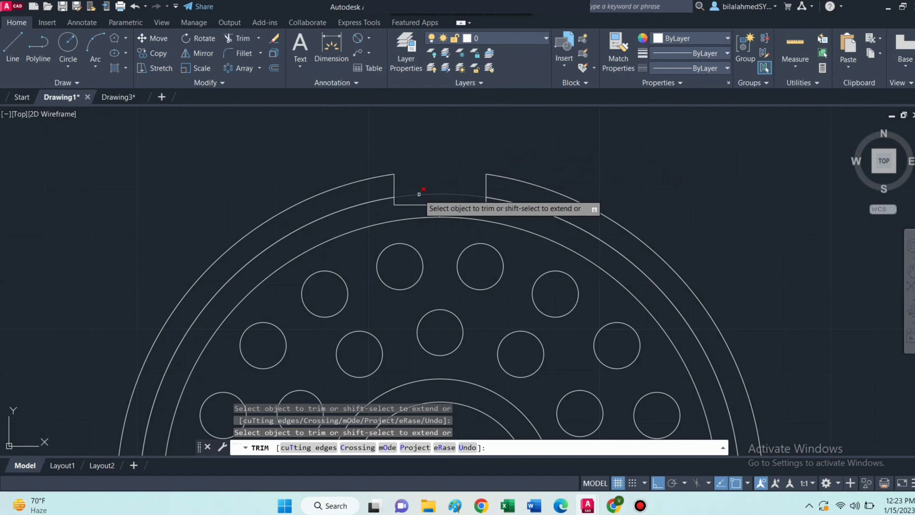
{"action": "left_click", "coordinate": [421, 195]}
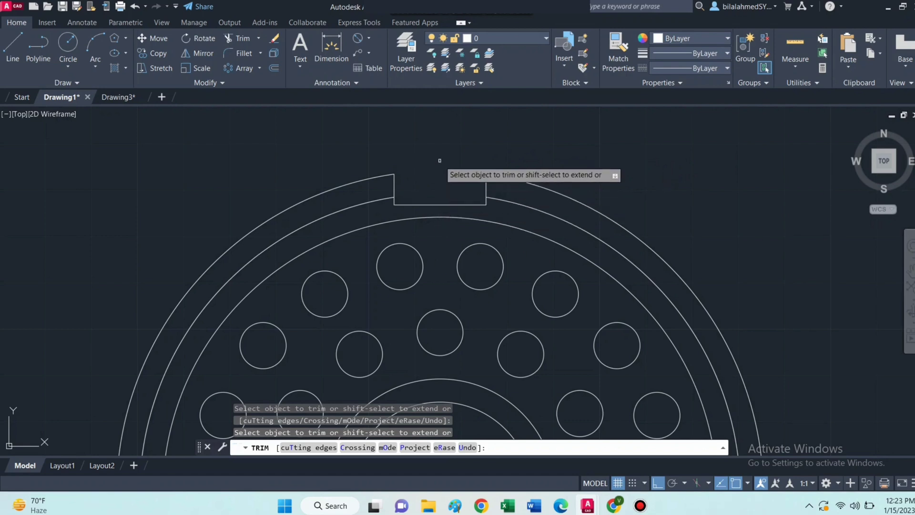
{"action": "key", "text": "Return"}
{"action": "scroll", "coordinate": [440, 160], "scroll_direction": "down", "scroll_amount": 4}
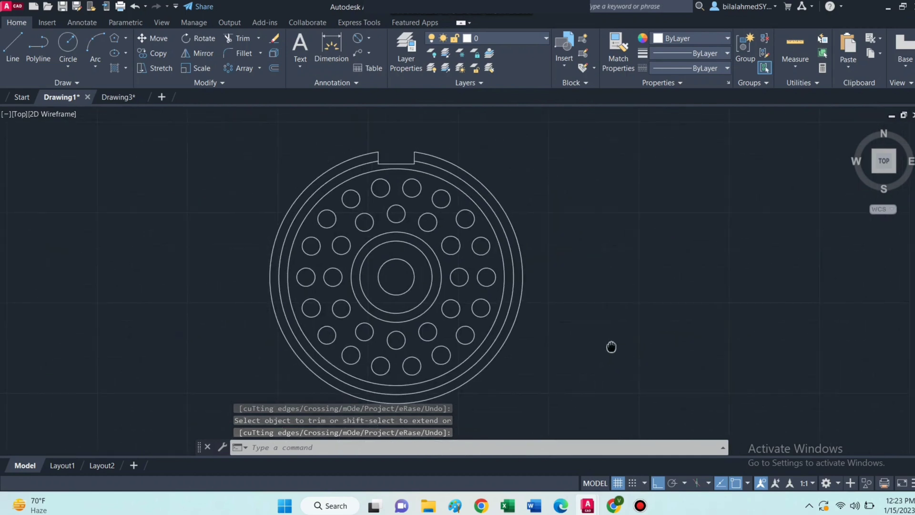
Step: Polar-array the four notch lines into 4 copies around the plate centre
{"action": "middle_click_drag", "start_coordinate": [660, 359], "coordinate": [635, 349]}
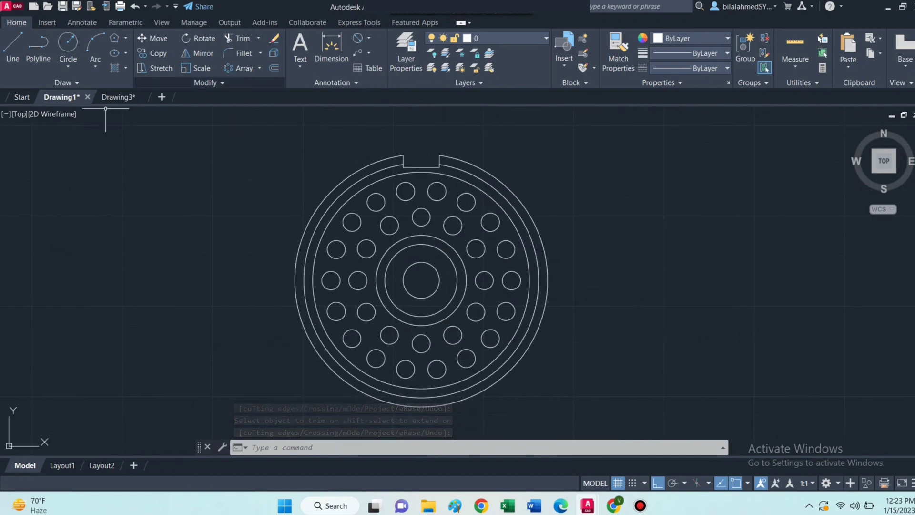
{"action": "left_click", "coordinate": [242, 68]}
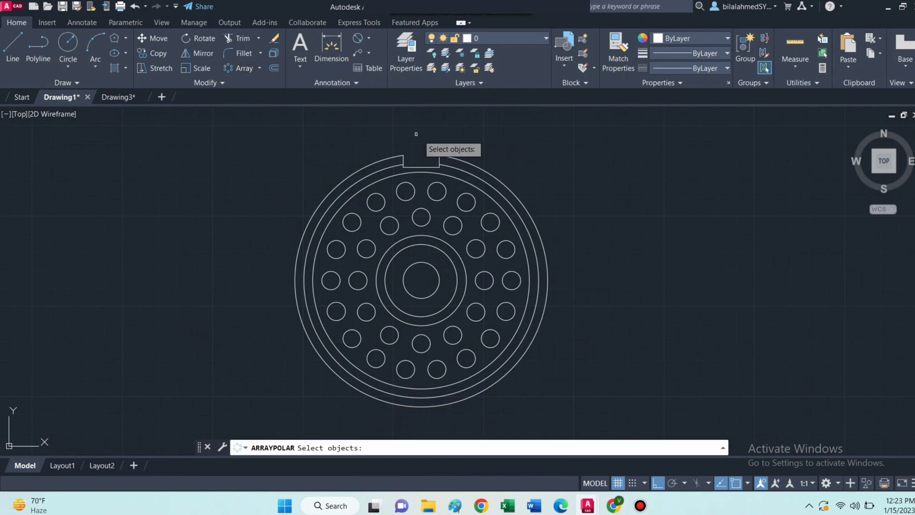
{"action": "left_click", "coordinate": [412, 164]}
{"action": "left_click", "coordinate": [421, 165]}
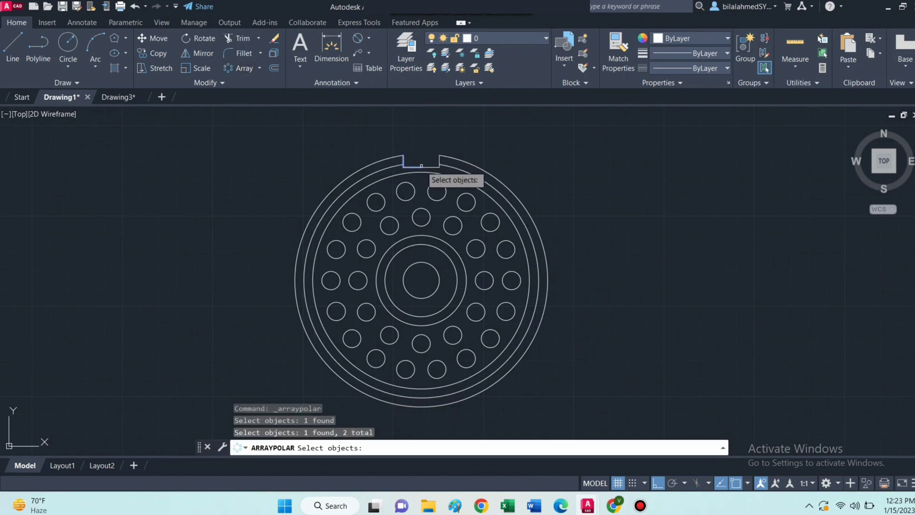
{"action": "left_click", "coordinate": [427, 166]}
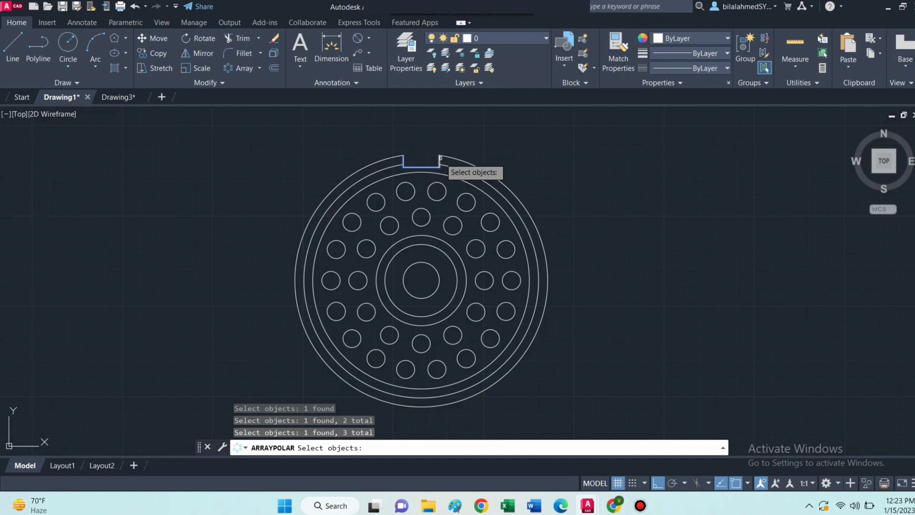
{"action": "left_click", "coordinate": [439, 159]}
{"action": "key", "text": "Return"}
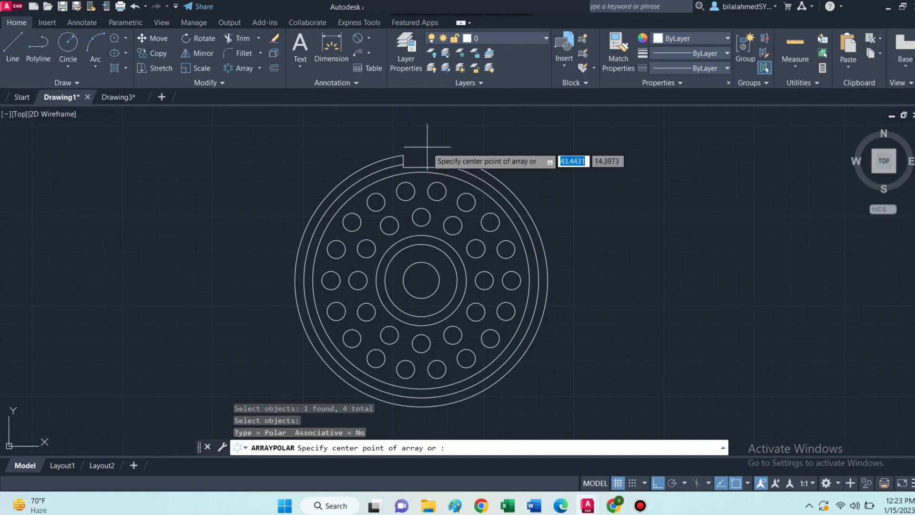
{"action": "left_click", "coordinate": [421, 280]}
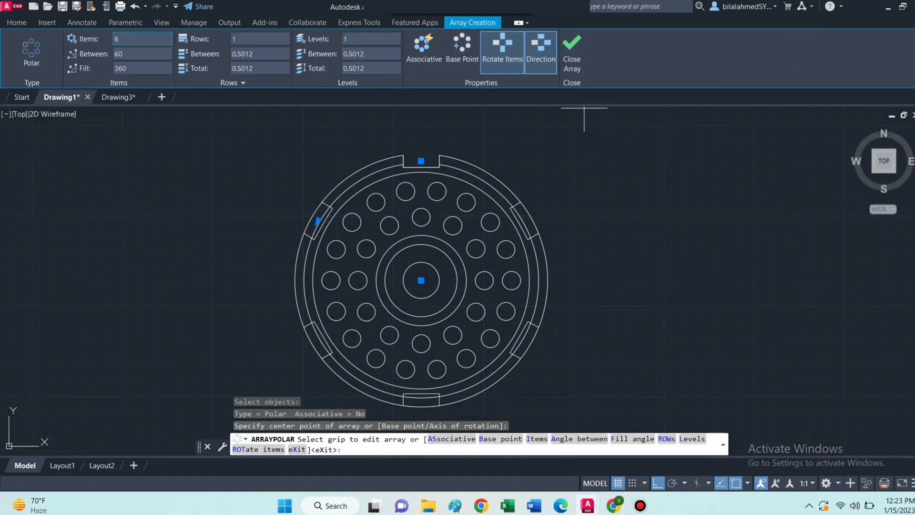
{"action": "type", "text": "4"}
{"action": "key", "text": "Return"}
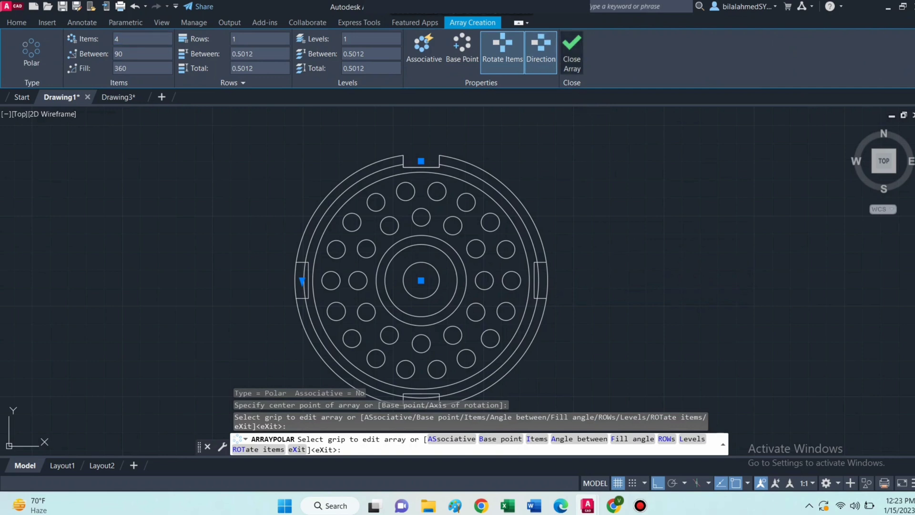
{"action": "key", "text": "Return"}
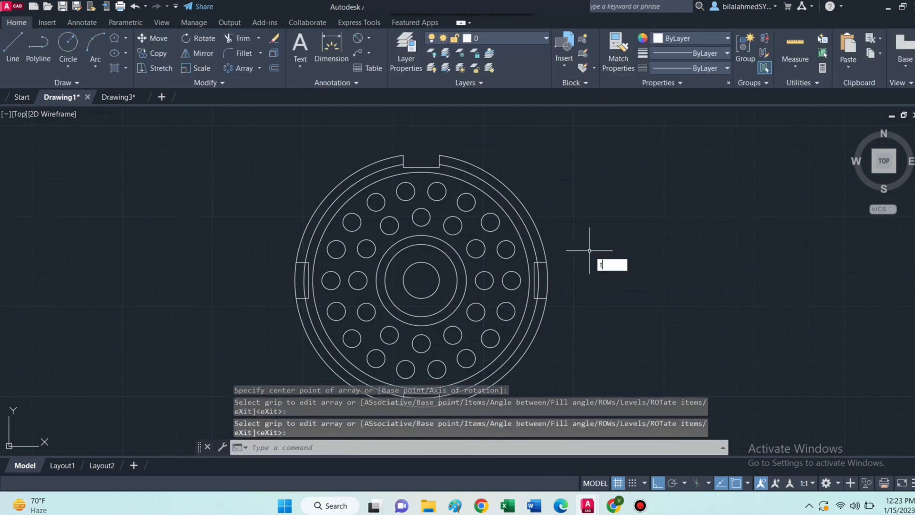
{"action": "type", "text": "r"}
Step: Trim the rim arcs inside the right, bottom and left notches using fence lines across each
{"action": "key", "text": "Return"}
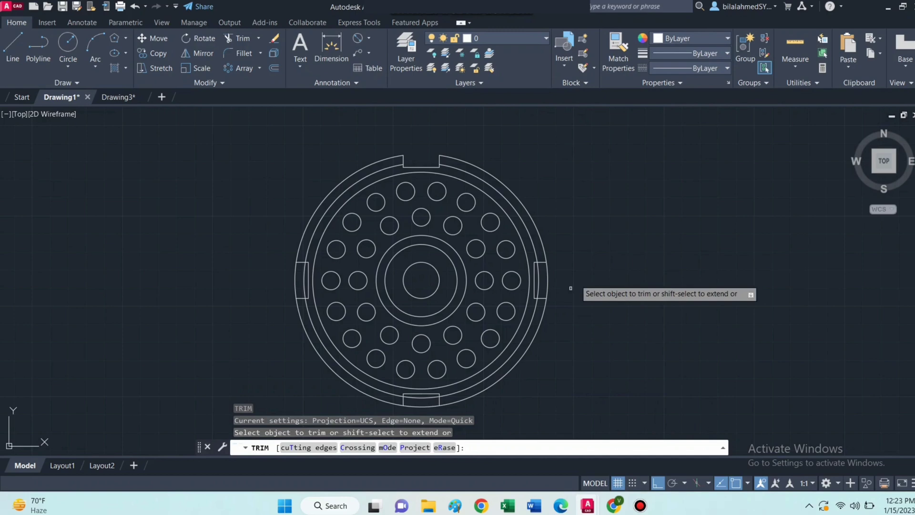
{"action": "scroll", "coordinate": [570, 288], "scroll_direction": "up", "scroll_amount": 4}
{"action": "left_click", "coordinate": [558, 239]}
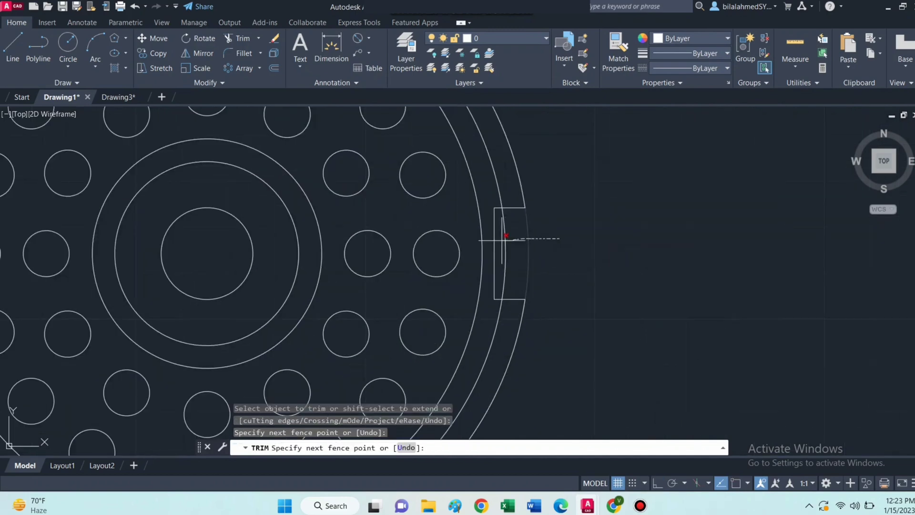
{"action": "left_click", "coordinate": [500, 240]}
{"action": "key", "text": "Return"}
{"action": "scroll", "coordinate": [586, 261], "scroll_direction": "down", "scroll_amount": 4}
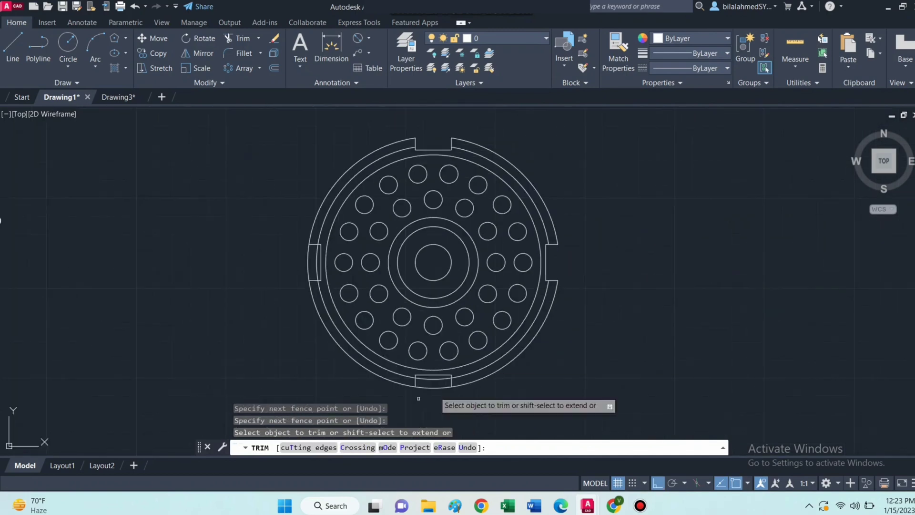
{"action": "scroll", "coordinate": [426, 398], "scroll_direction": "up", "scroll_amount": 3}
{"action": "left_click", "coordinate": [433, 379]}
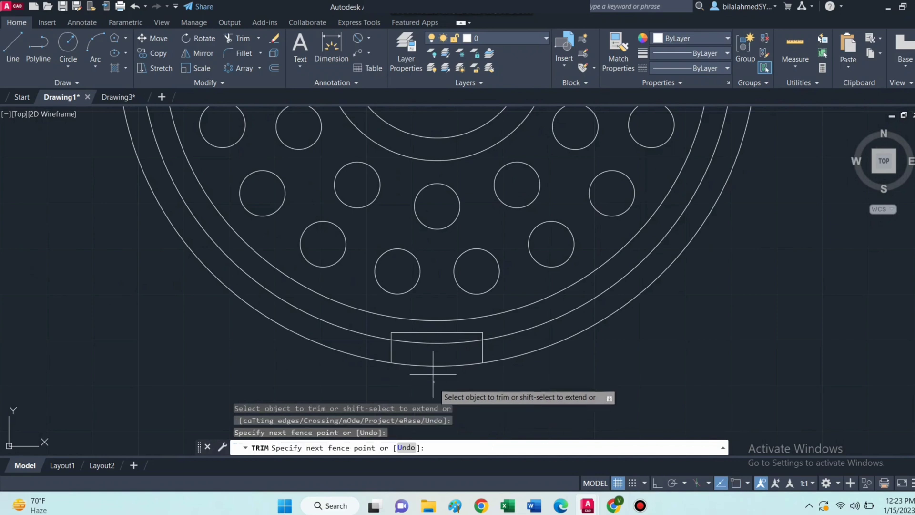
{"action": "left_click", "coordinate": [432, 336]}
{"action": "key", "text": "Return"}
{"action": "scroll", "coordinate": [438, 357], "scroll_direction": "down", "scroll_amount": 3}
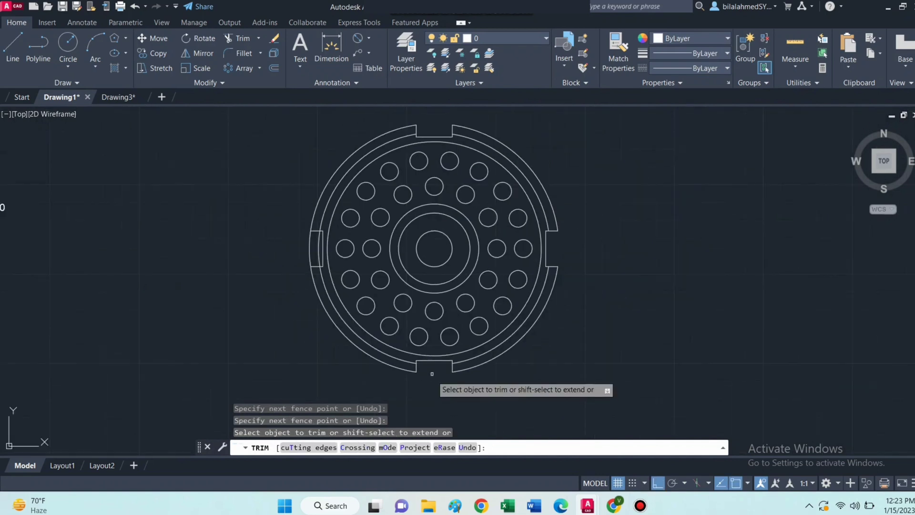
{"action": "scroll", "coordinate": [290, 257], "scroll_direction": "up", "scroll_amount": 2}
{"action": "left_click", "coordinate": [305, 236]}
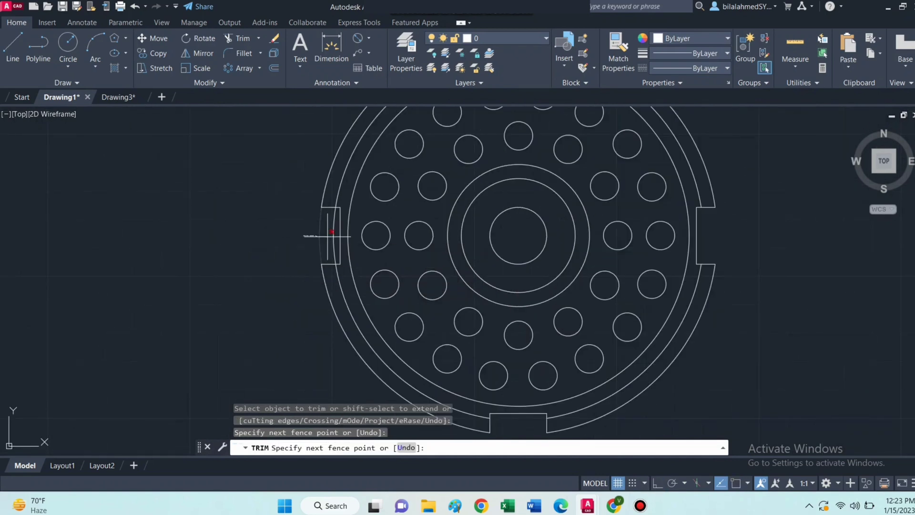
{"action": "left_click", "coordinate": [343, 236]}
{"action": "key", "text": "Return"}
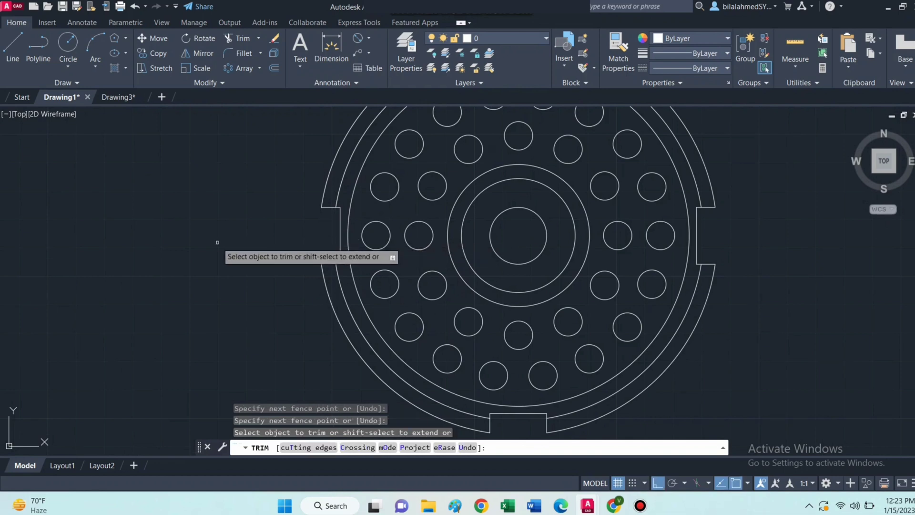
{"action": "scroll", "coordinate": [217, 243], "scroll_direction": "down", "scroll_amount": 2}
{"action": "scroll", "coordinate": [200, 245], "scroll_direction": "up", "scroll_amount": 1}
{"action": "scroll", "coordinate": [205, 266], "scroll_direction": "up", "scroll_amount": 2}
{"action": "scroll", "coordinate": [127, 269], "scroll_direction": "up", "scroll_amount": 1}
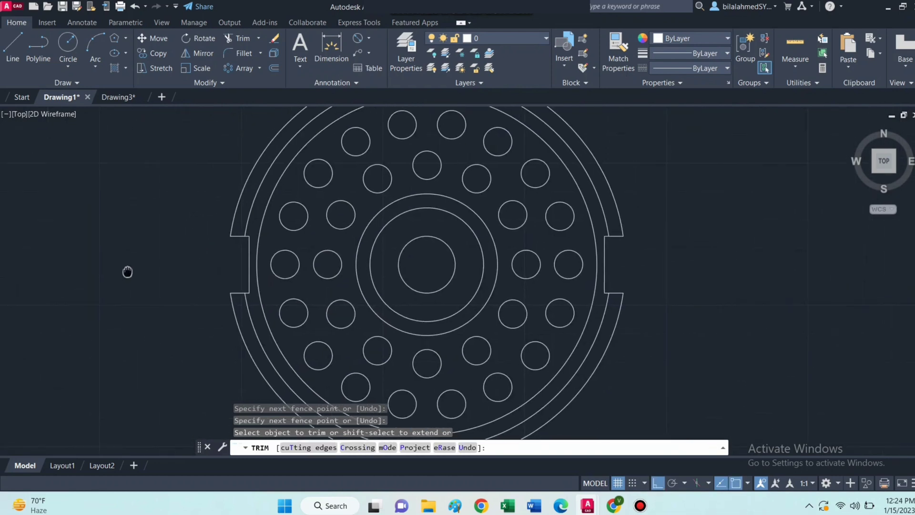
{"action": "key", "text": "Escape"}
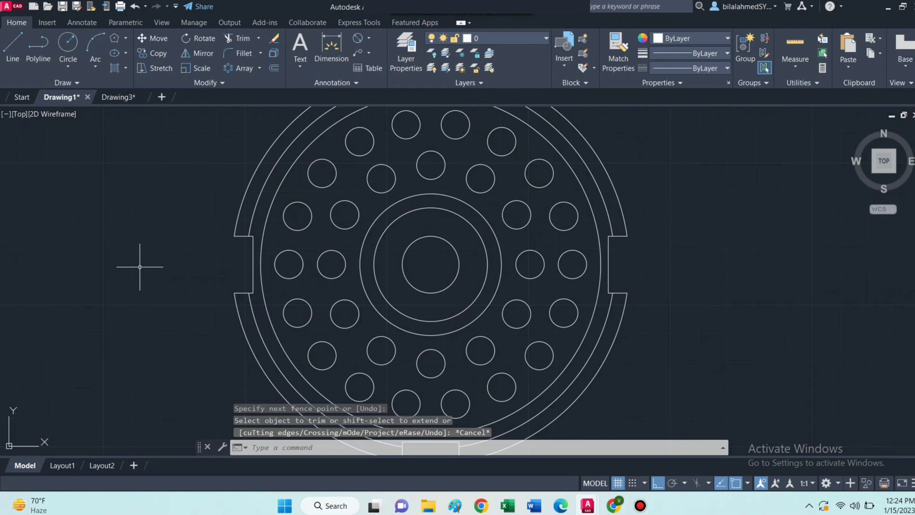
{"action": "scroll", "coordinate": [139, 263], "scroll_direction": "down", "scroll_amount": 4}
{"action": "scroll", "coordinate": [204, 260], "scroll_direction": "up", "scroll_amount": 3}
{"action": "scroll", "coordinate": [180, 264], "scroll_direction": "down", "scroll_amount": 1}
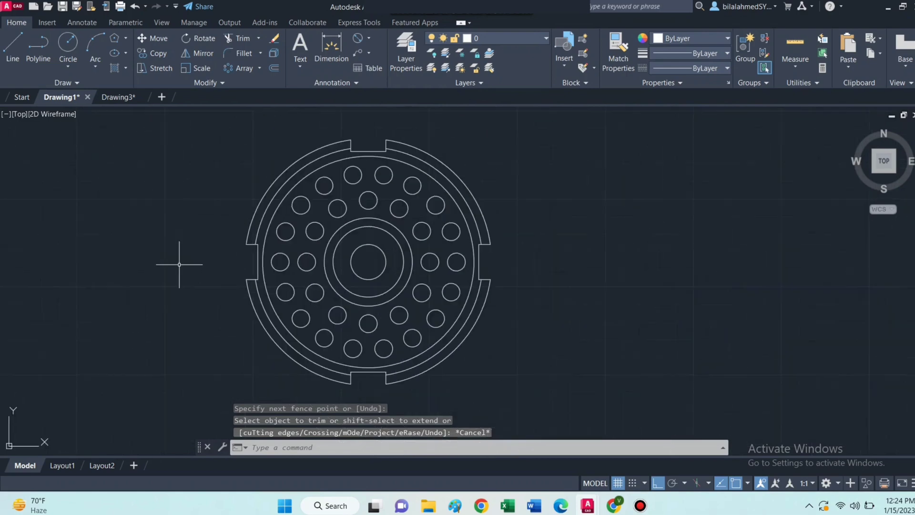
{"action": "middle_click_drag", "start_coordinate": [179, 265], "coordinate": [208, 263]}
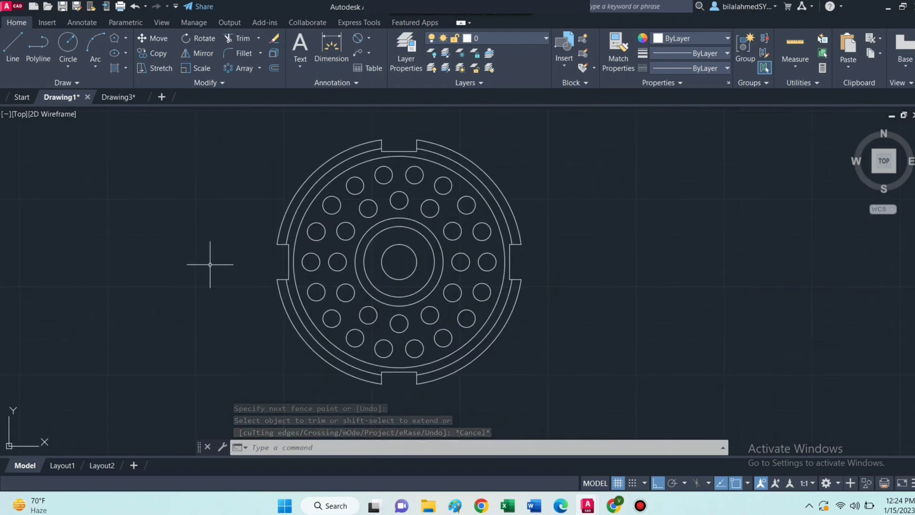